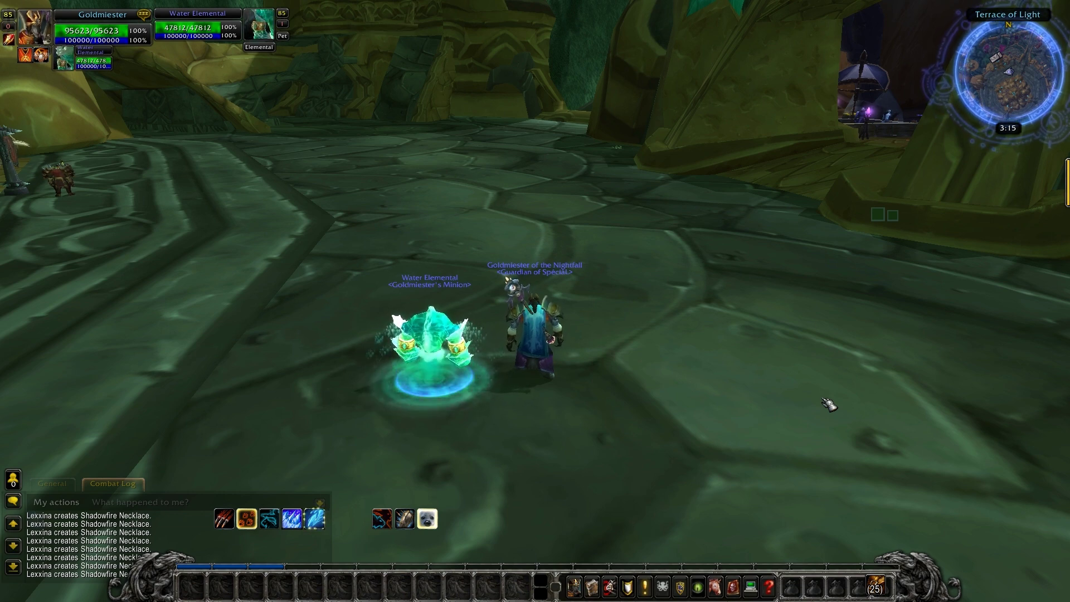
Step: Unlock the Bartender4 bars from the Bartender4 button on the info bar
{"action": "mouse_move", "coordinate": [884, 219]}
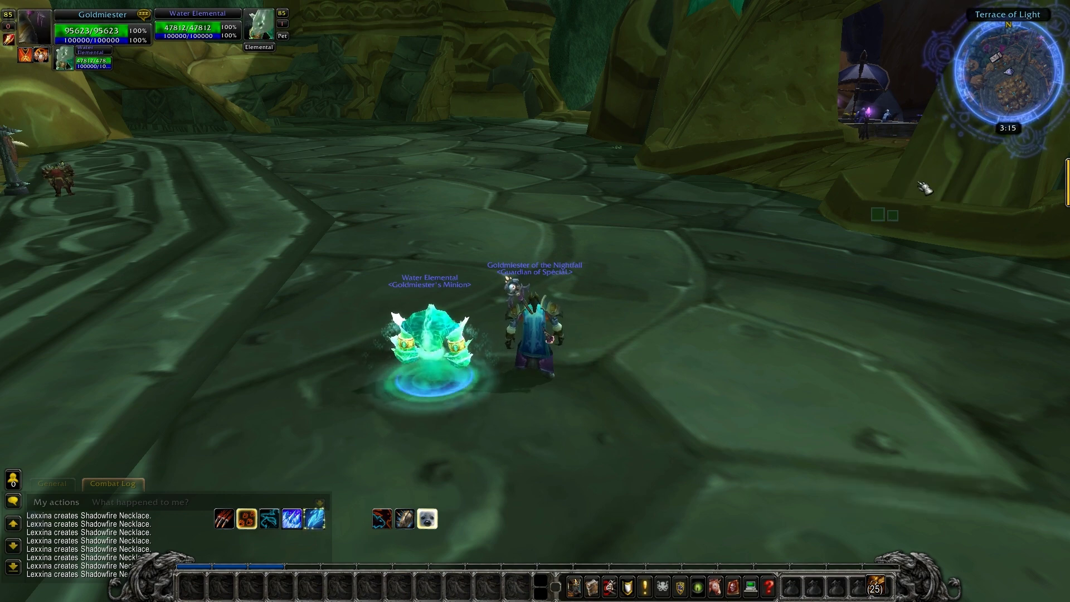
{"action": "mouse_move", "coordinate": [969, 114]}
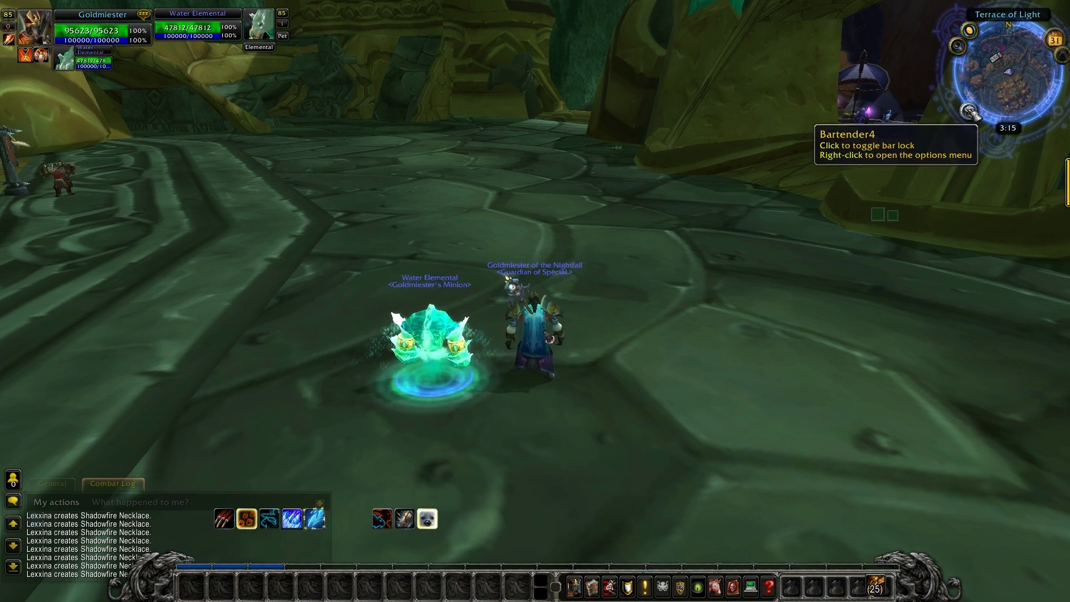
{"action": "left_click", "coordinate": [971, 113]}
{"action": "left_click", "coordinate": [647, 165]}
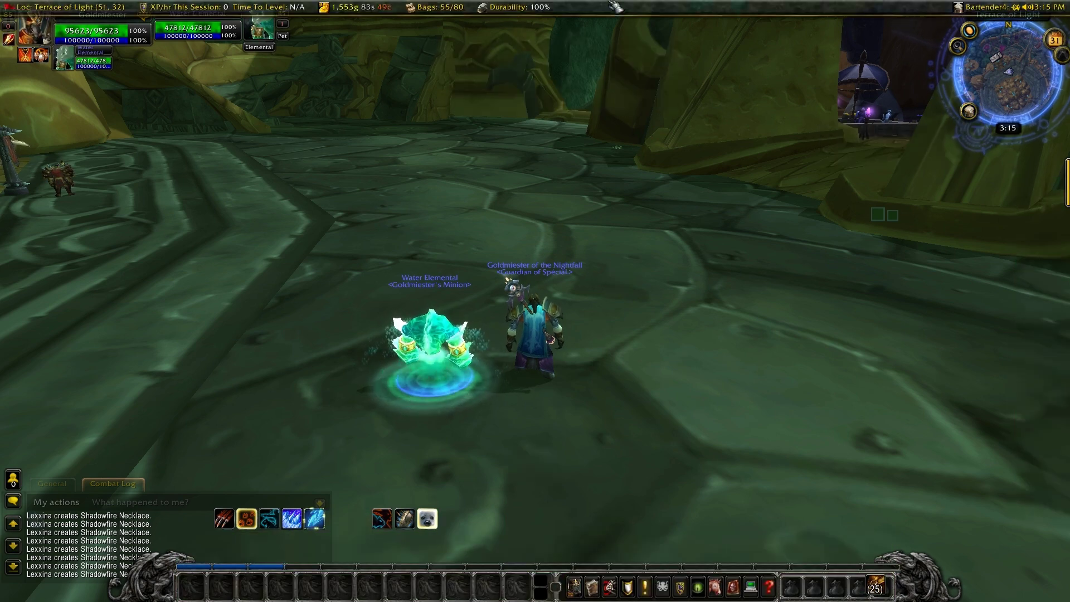
{"action": "right_click", "coordinate": [649, 16]}
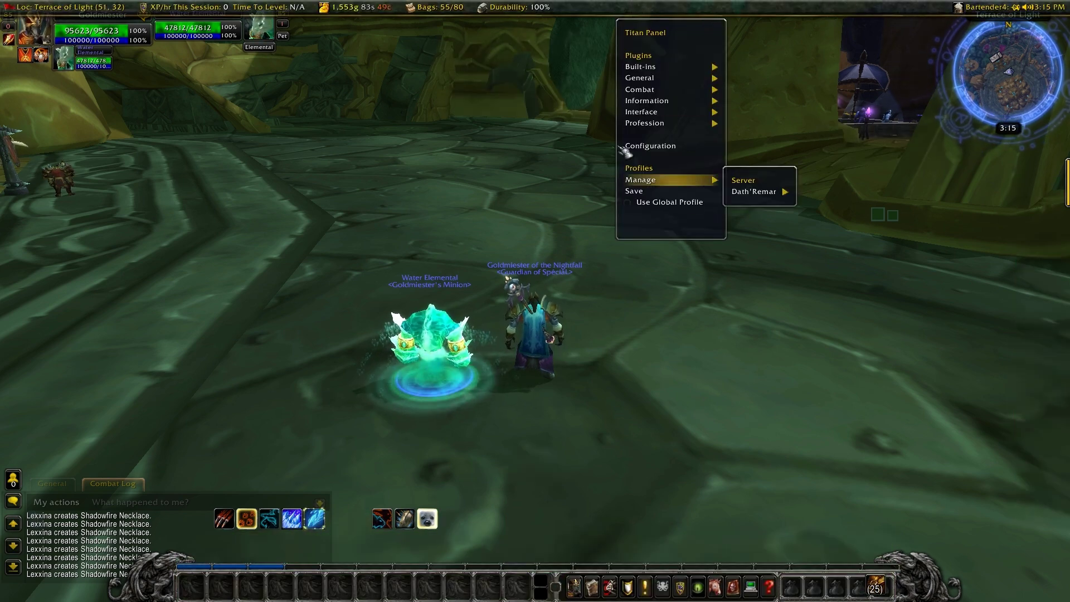
{"action": "mouse_move", "coordinate": [663, 115]}
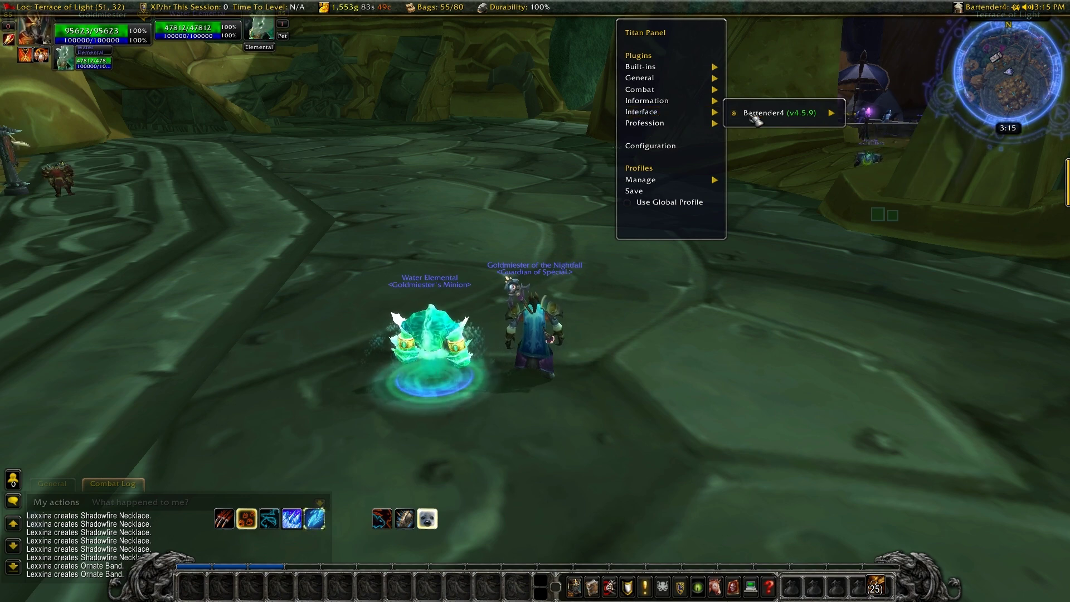
{"action": "mouse_move", "coordinate": [736, 114]}
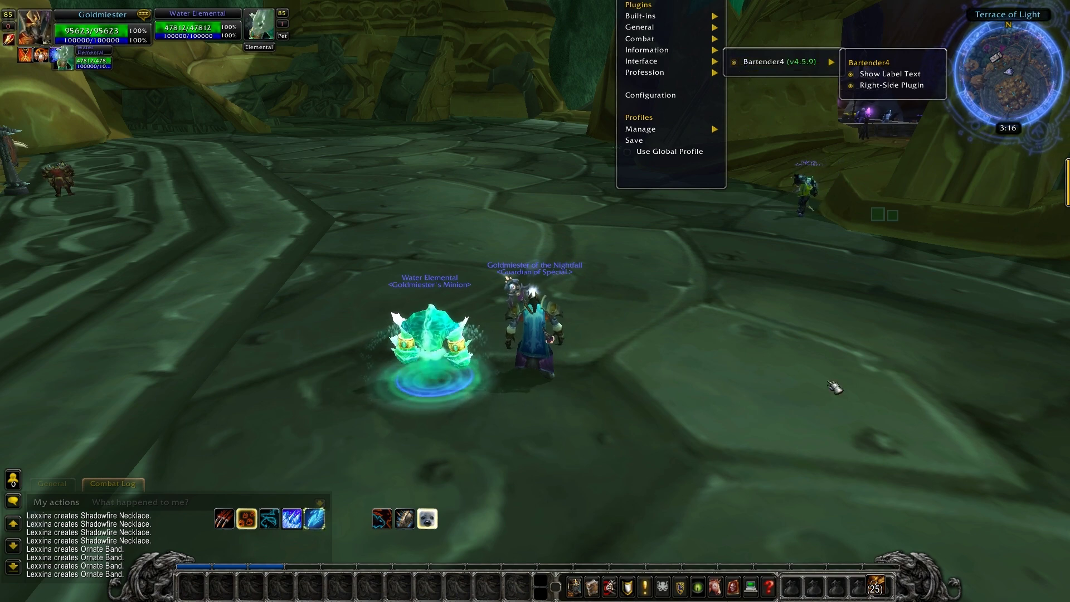
{"action": "mouse_move", "coordinate": [984, 14]}
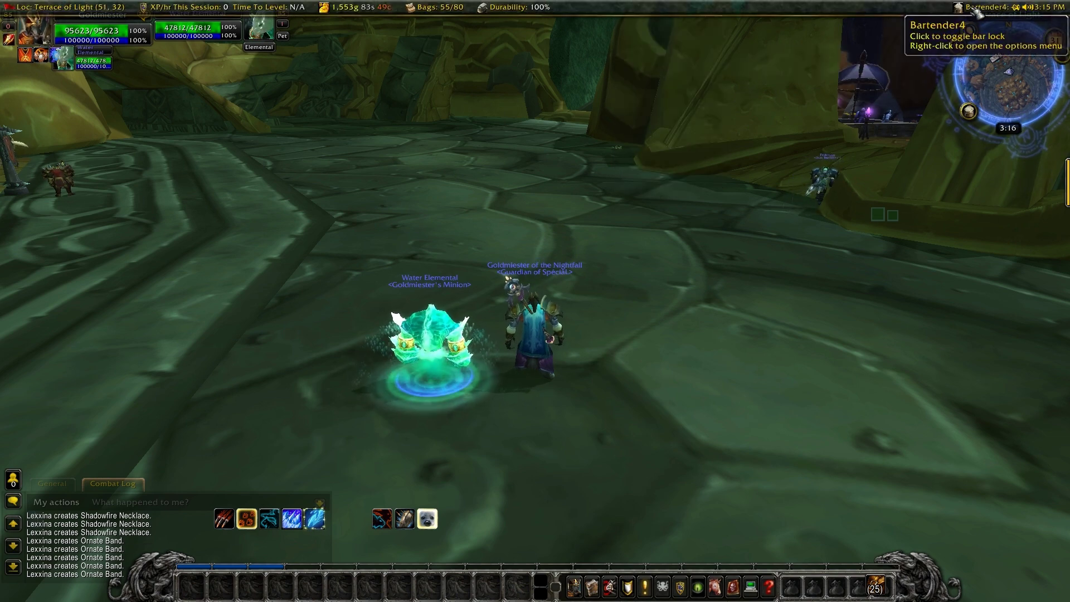
{"action": "left_click", "coordinate": [981, 11]}
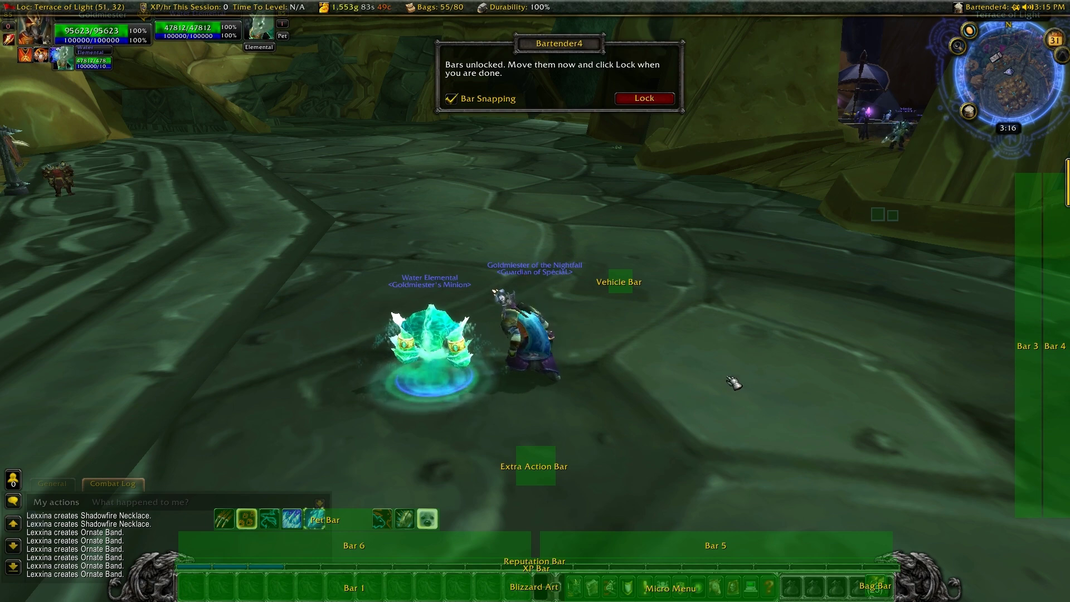
Step: Open Bartender4 settings with /bt in General chat and shift the window left
{"action": "left_click", "coordinate": [52, 483]}
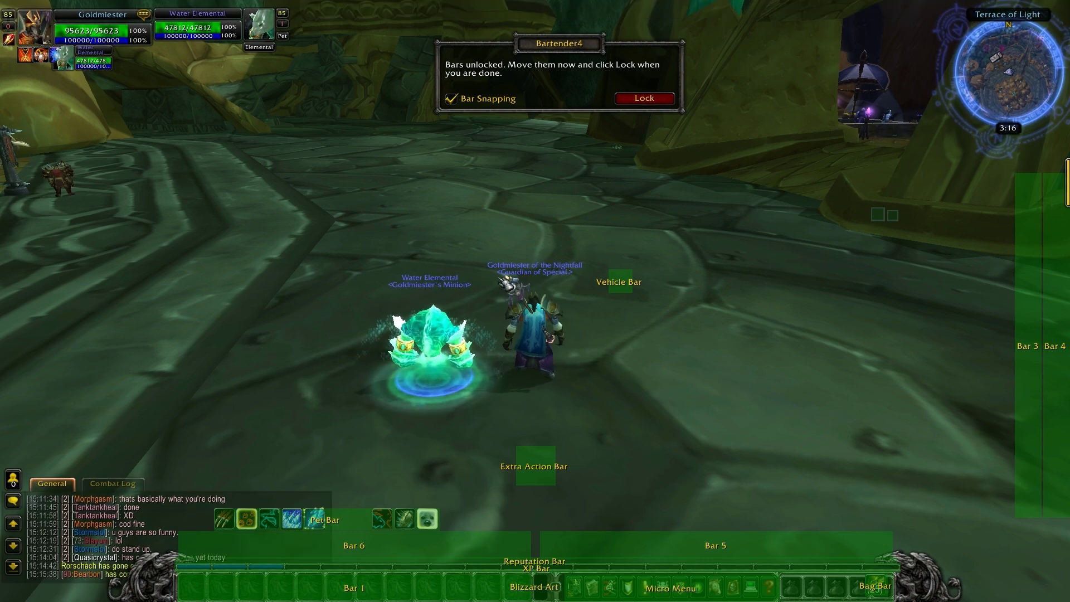
{"action": "type", "text": "/bt"}
{"action": "key", "text": "Return"}
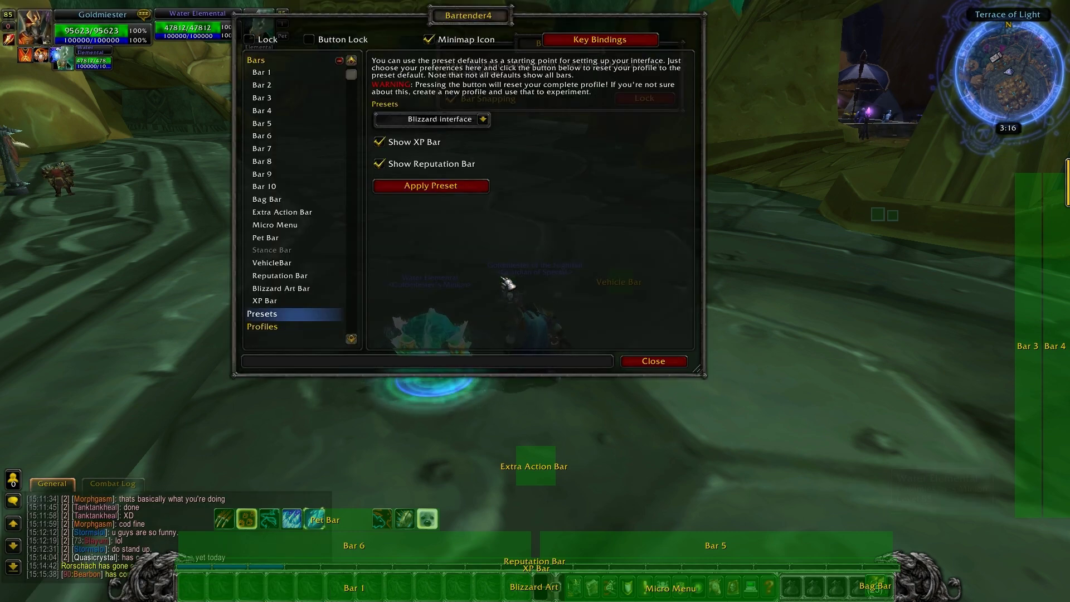
{"action": "left_click_drag", "start_coordinate": [469, 15], "coordinate": [236, 18]}
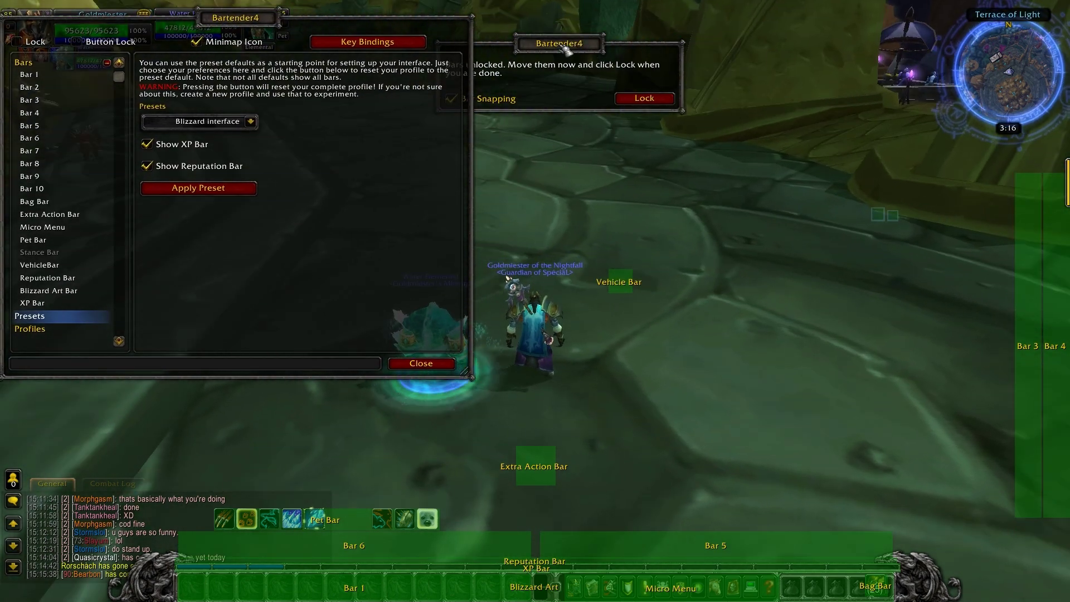
Step: Move the unlock notice, the Vehicle Bar and the Extra Action Bar up and to the right
{"action": "left_click_drag", "start_coordinate": [565, 50], "coordinate": [638, 27]}
{"action": "left_click_drag", "start_coordinate": [619, 284], "coordinate": [704, 206]}
{"action": "left_click_drag", "start_coordinate": [535, 484], "coordinate": [781, 357]}
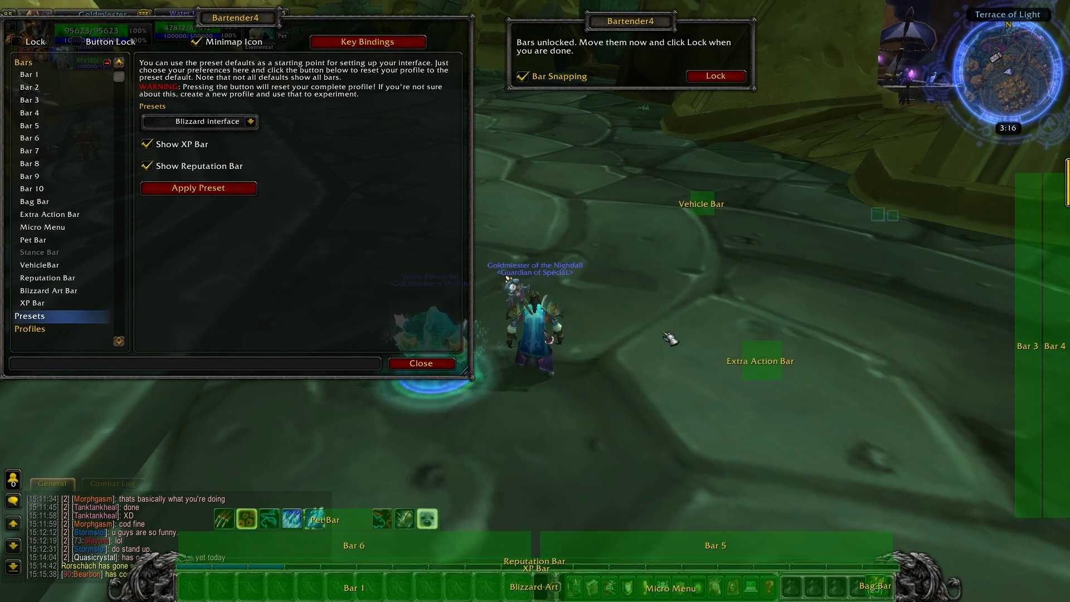
Step: Look over the Bar 1 and XP Bar settings, then enable Bar 2
{"action": "left_click", "coordinate": [45, 78]}
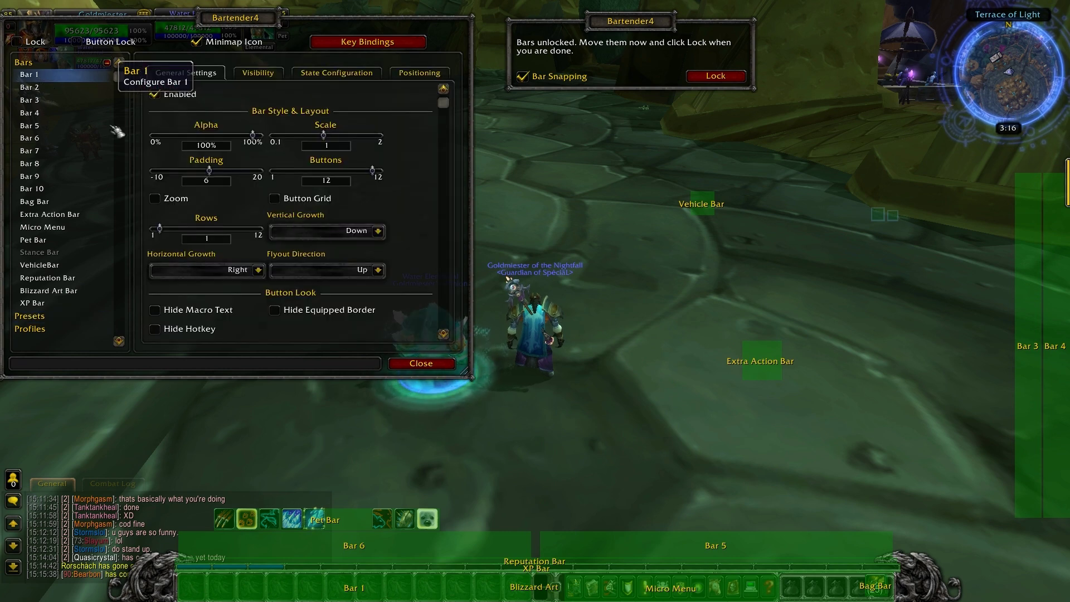
{"action": "left_click", "coordinate": [58, 305]}
{"action": "left_click", "coordinate": [39, 75]}
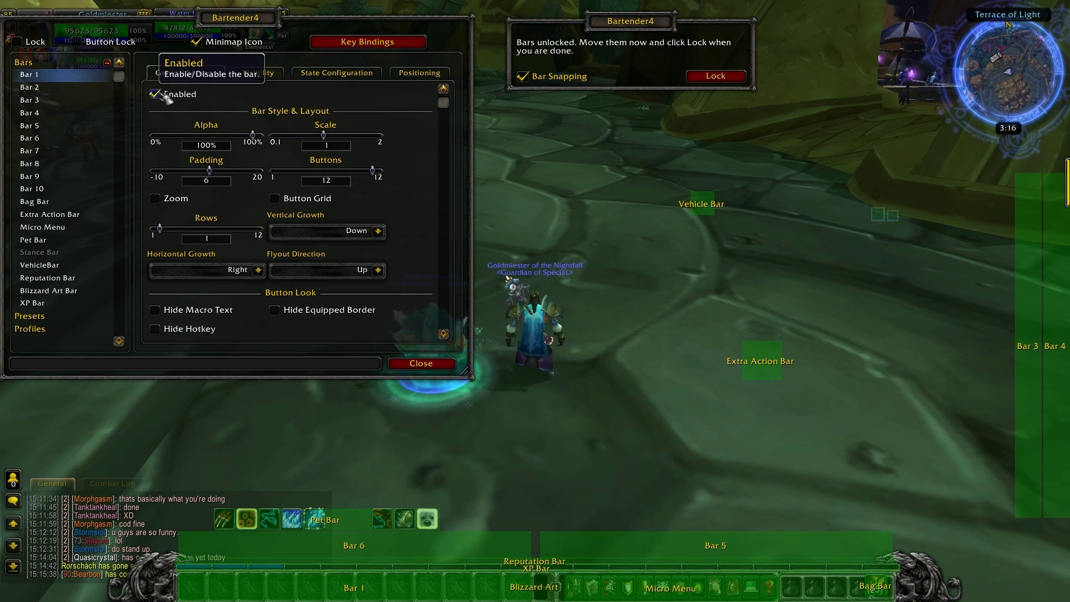
{"action": "left_click", "coordinate": [30, 87]}
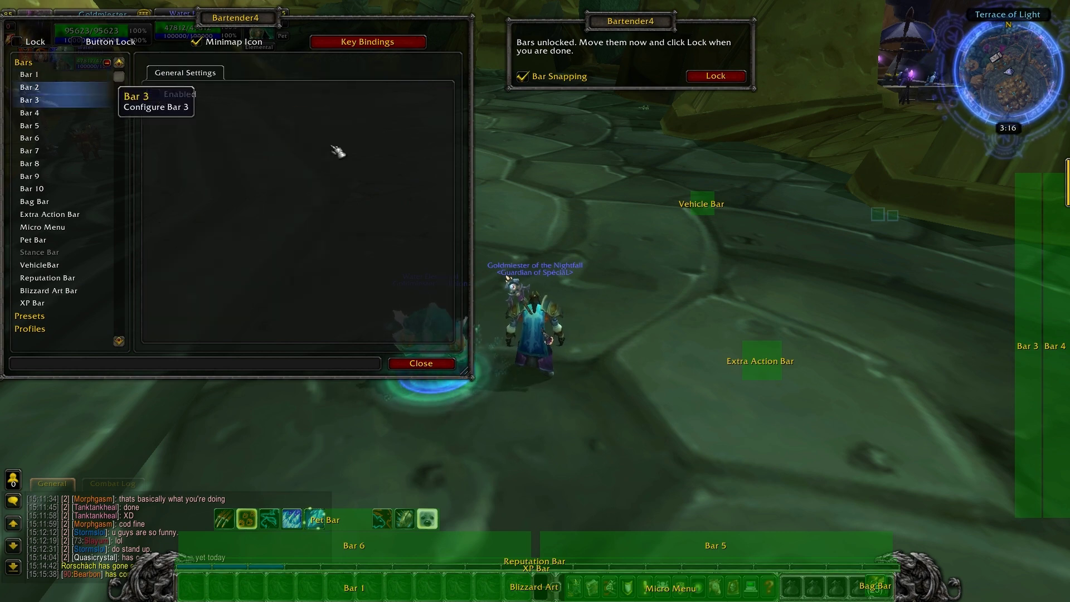
{"action": "left_click", "coordinate": [156, 94]}
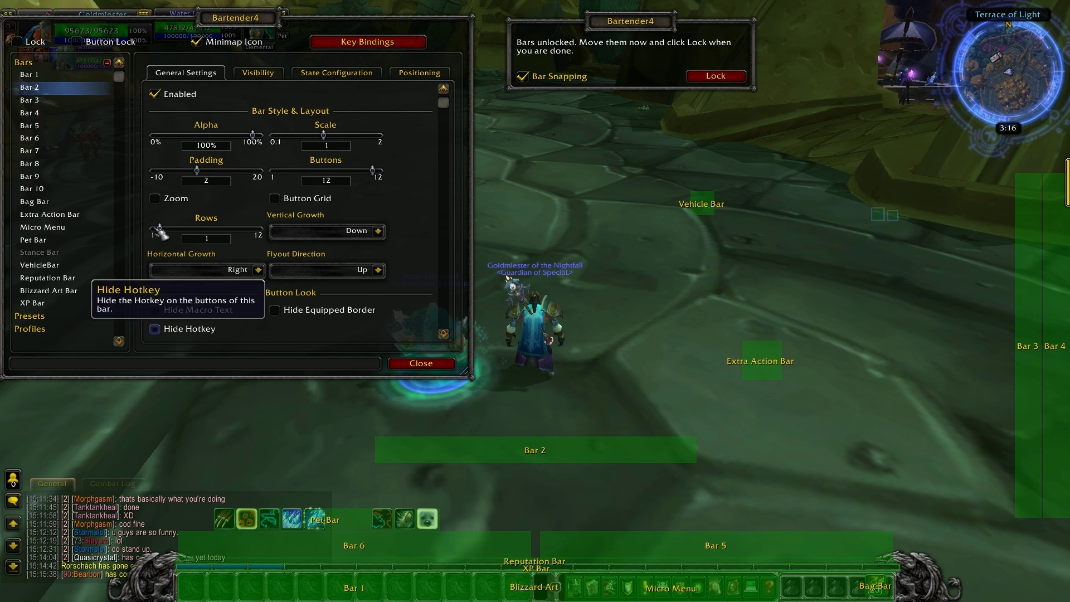
Step: Nudge Bar 3 slightly left, disable Bars 3 and 4, and go to Bar 5
{"action": "left_click", "coordinate": [35, 100]}
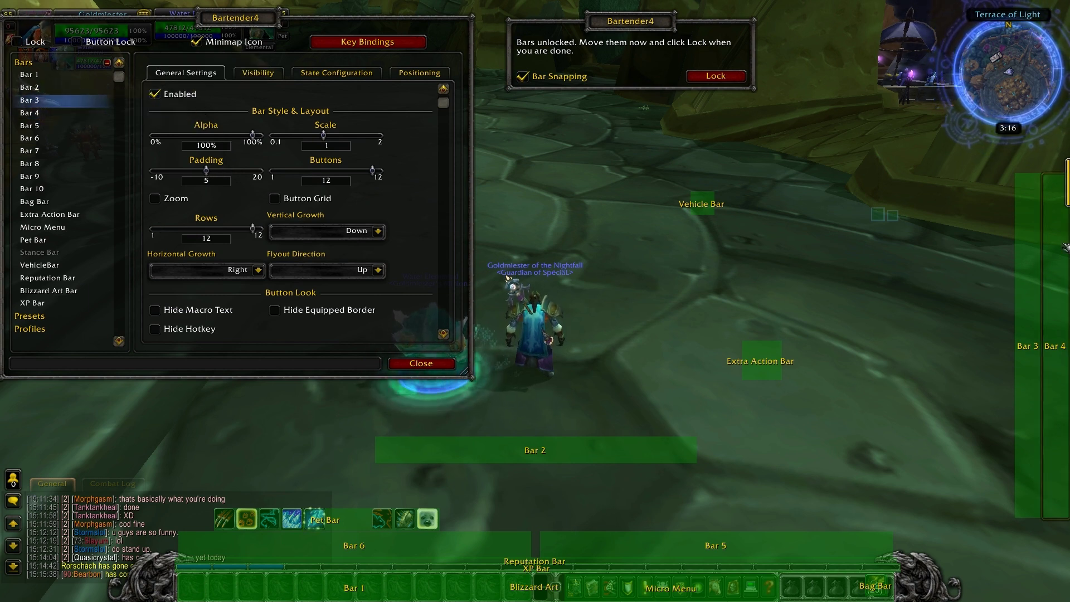
{"action": "left_click_drag", "start_coordinate": [1030, 274], "coordinate": [1019, 246]}
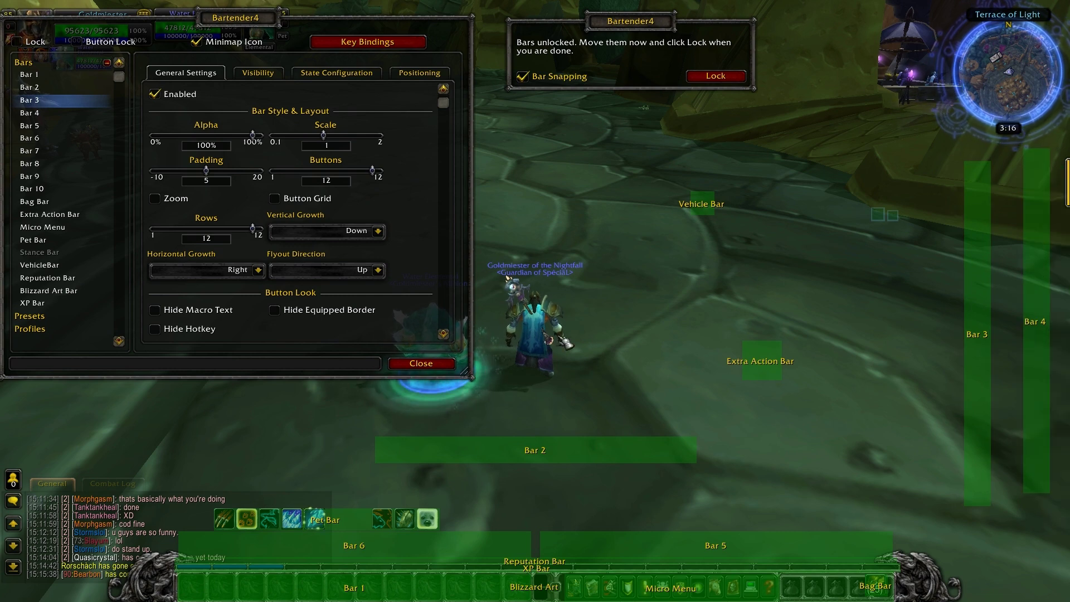
{"action": "left_click", "coordinate": [151, 95]}
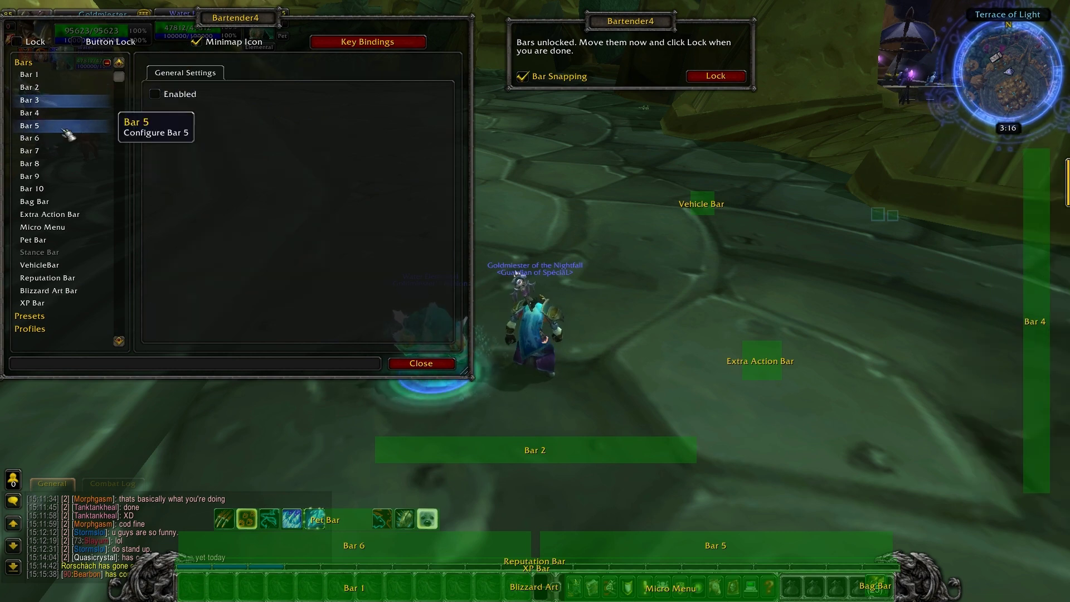
{"action": "left_click", "coordinate": [34, 112]}
{"action": "left_click", "coordinate": [158, 96]}
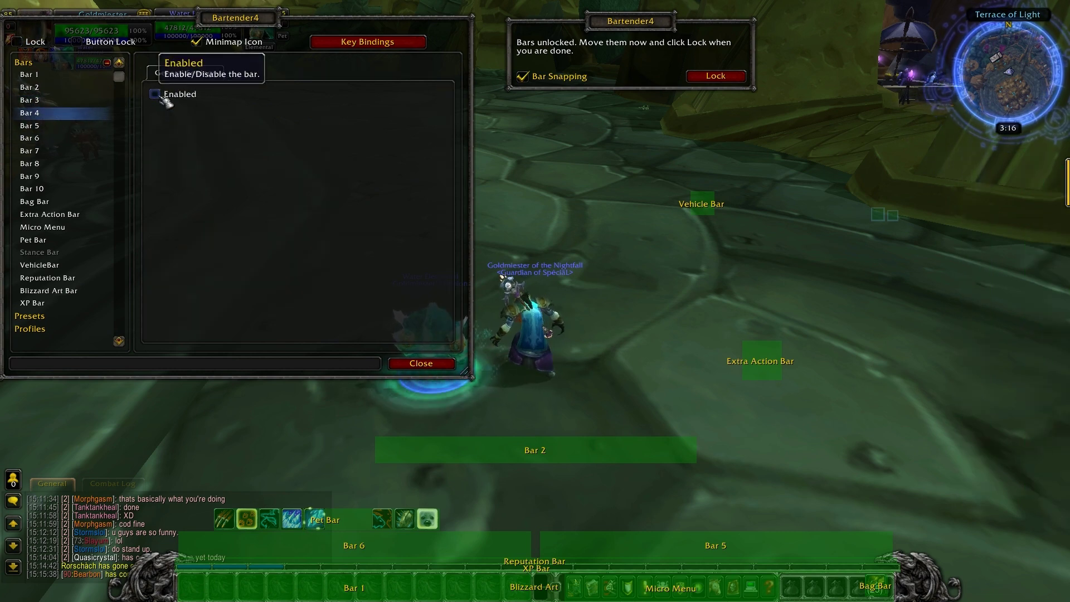
{"action": "left_click", "coordinate": [42, 131]}
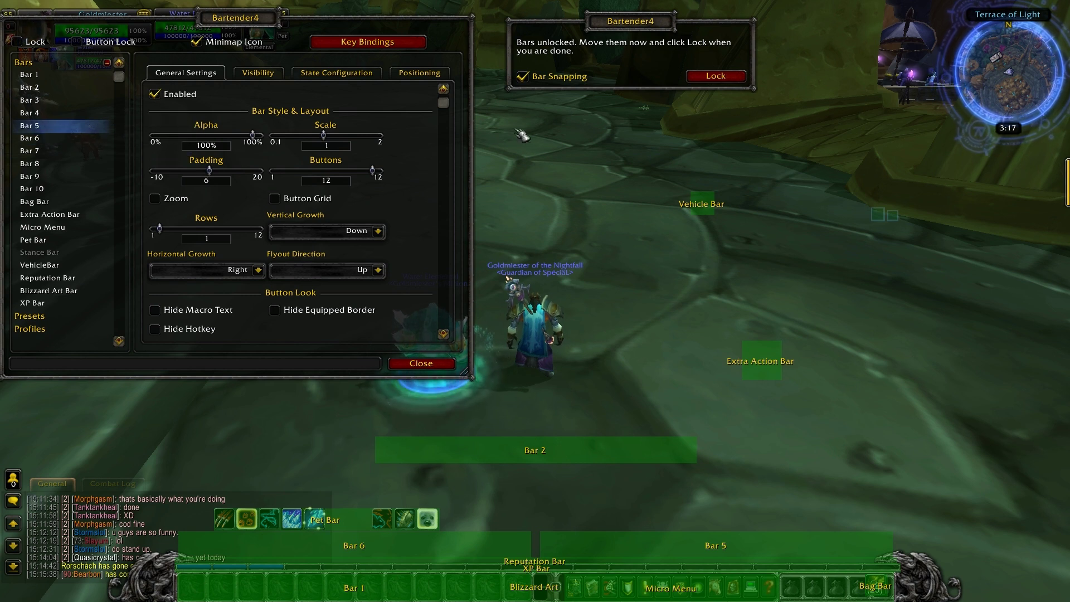
Step: Step through the settings for Bars 6 to 10
{"action": "left_click", "coordinate": [30, 139]}
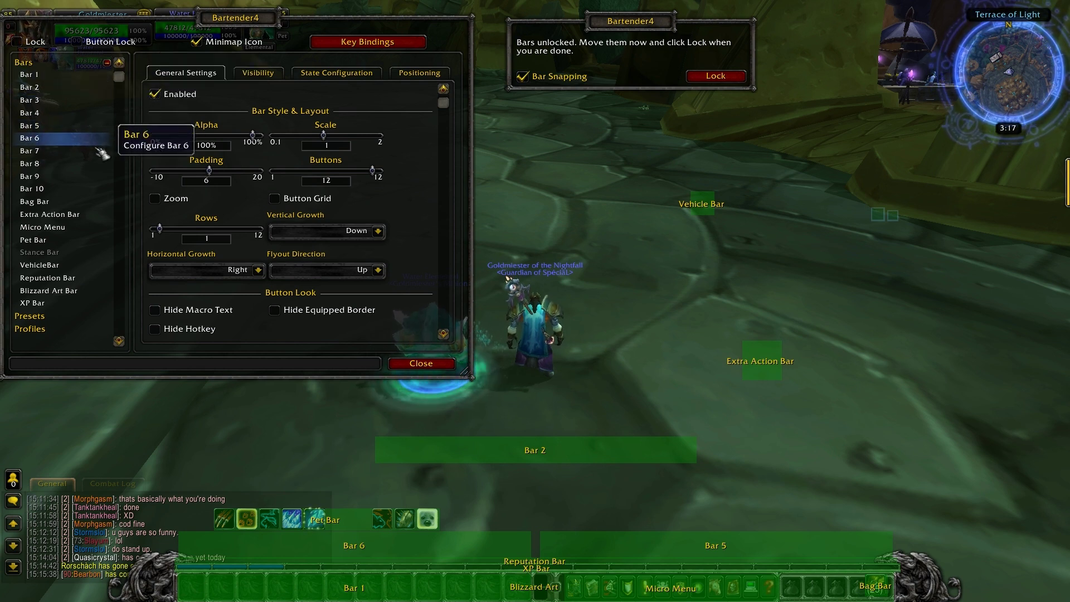
{"action": "left_click", "coordinate": [40, 150]}
{"action": "left_click", "coordinate": [47, 165]}
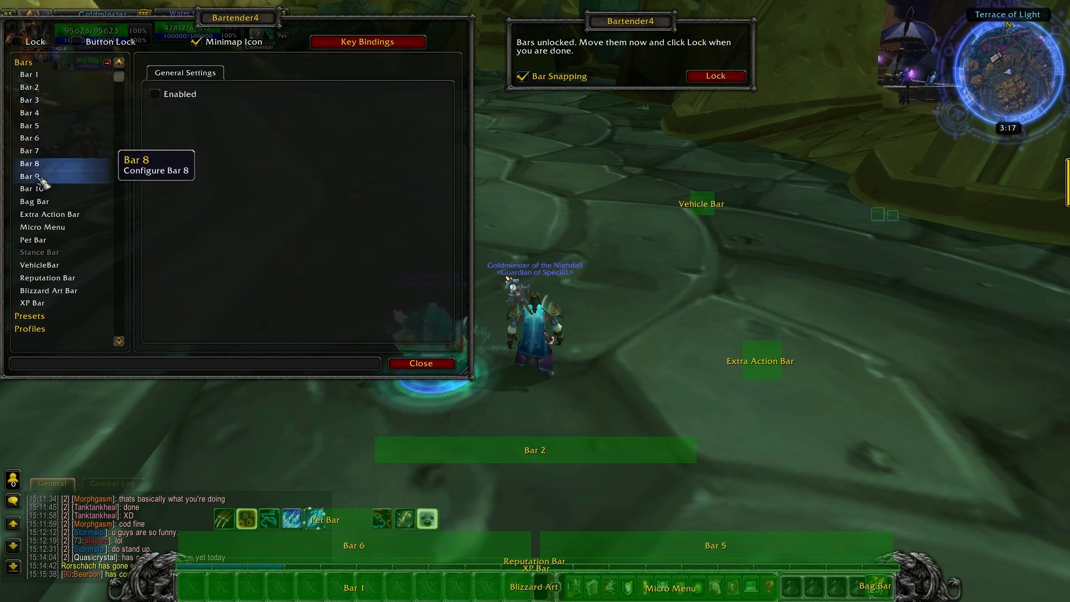
{"action": "left_click", "coordinate": [39, 177]}
{"action": "left_click", "coordinate": [37, 189]}
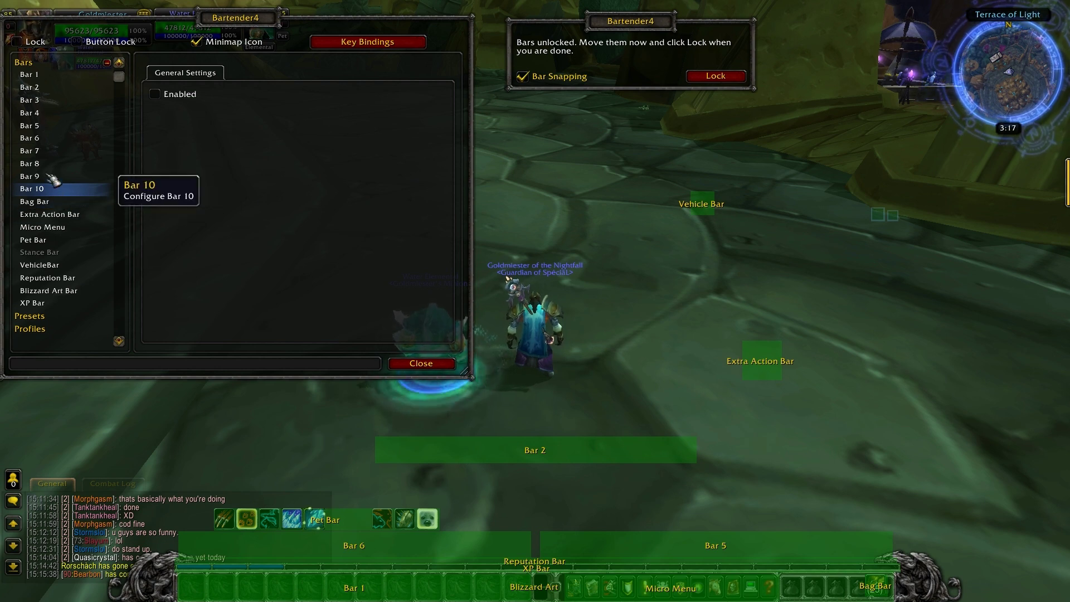
Step: View the Bag Bar, Extra Action Bar, Micro Menu and Pet Bar settings in turn
{"action": "left_click", "coordinate": [55, 207]}
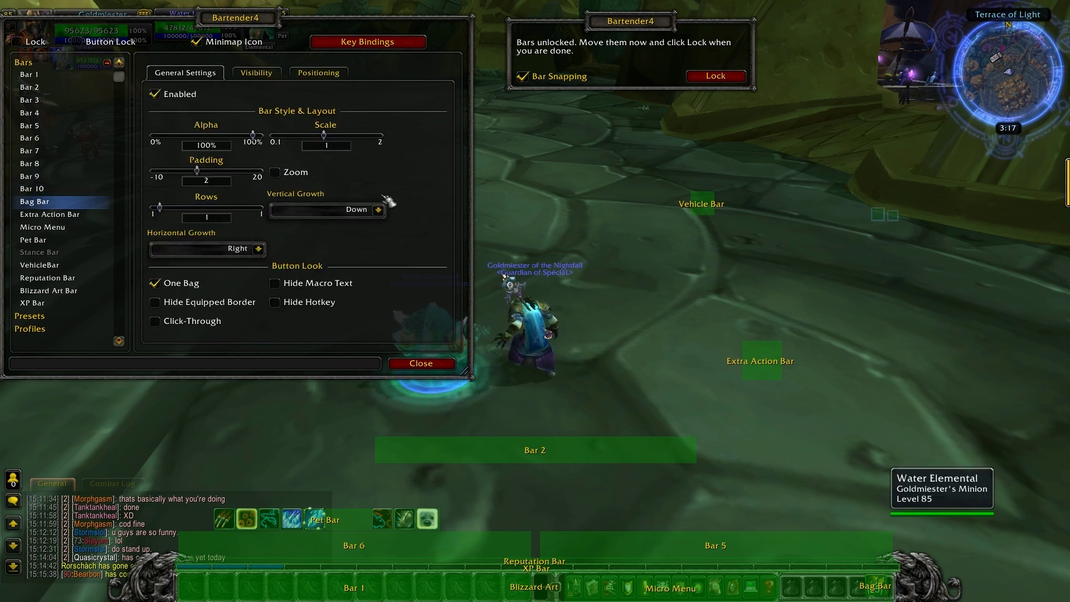
{"action": "left_click", "coordinate": [49, 214]}
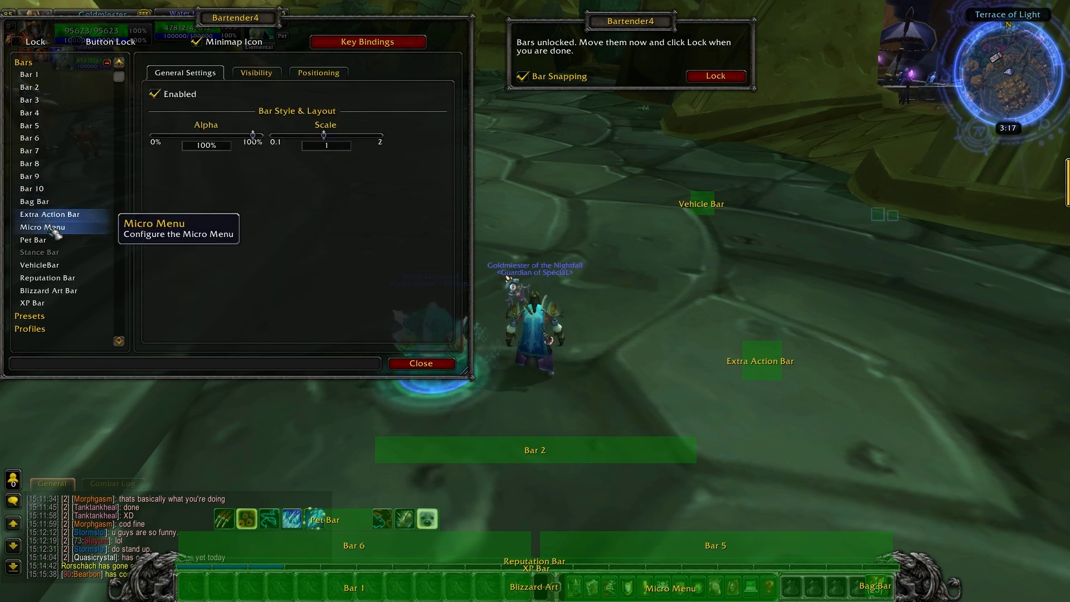
{"action": "left_click", "coordinate": [101, 227]}
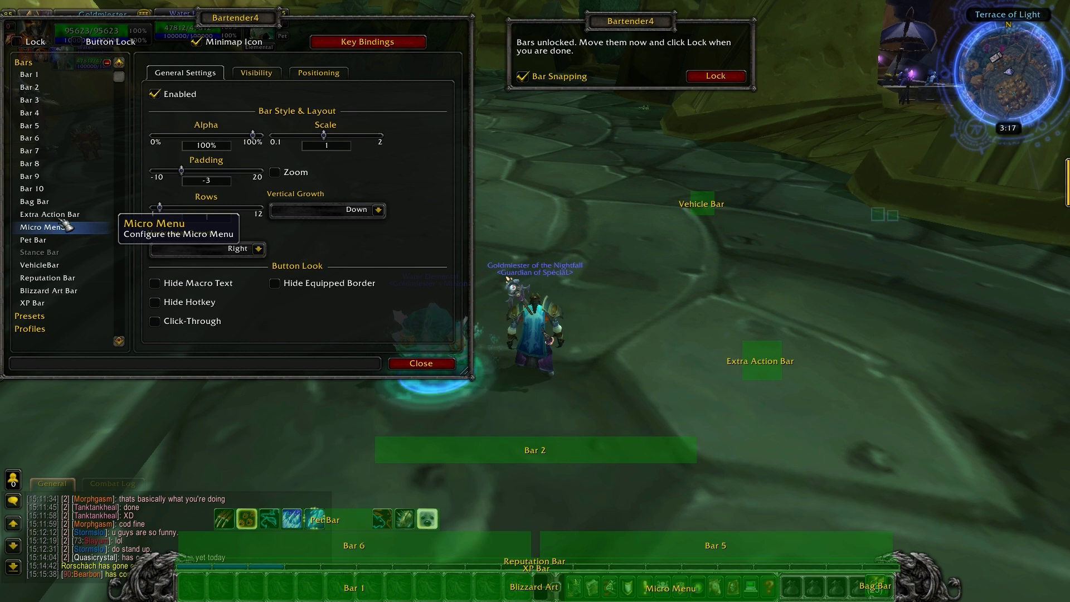
{"action": "left_click", "coordinate": [39, 240]}
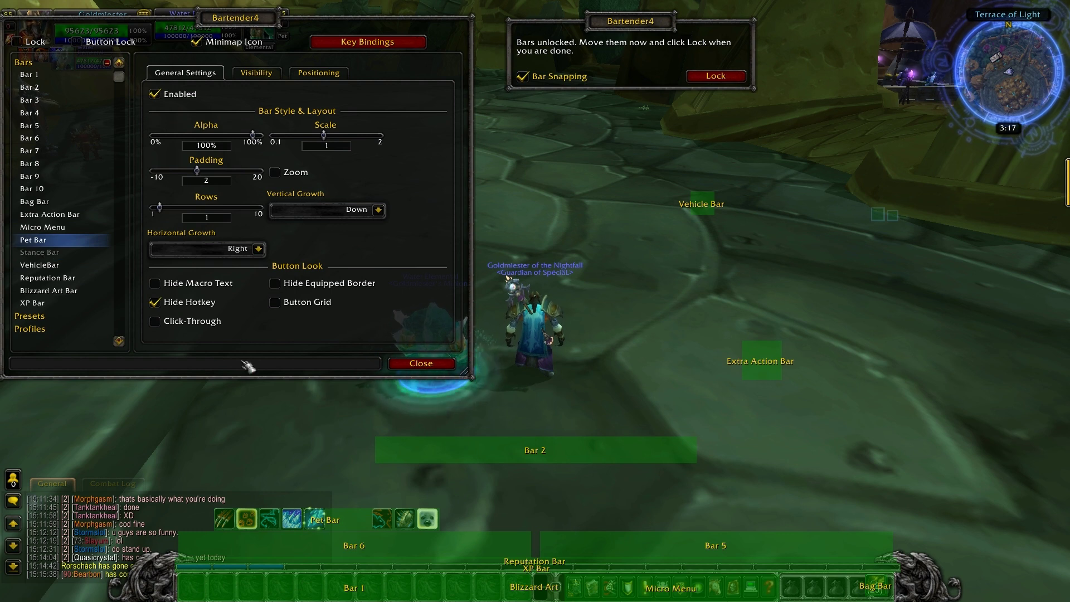
Step: Disable the Reputation Bar and Blizzard Art Bar, check the XP Bar, then close settings
{"action": "left_click", "coordinate": [40, 273]}
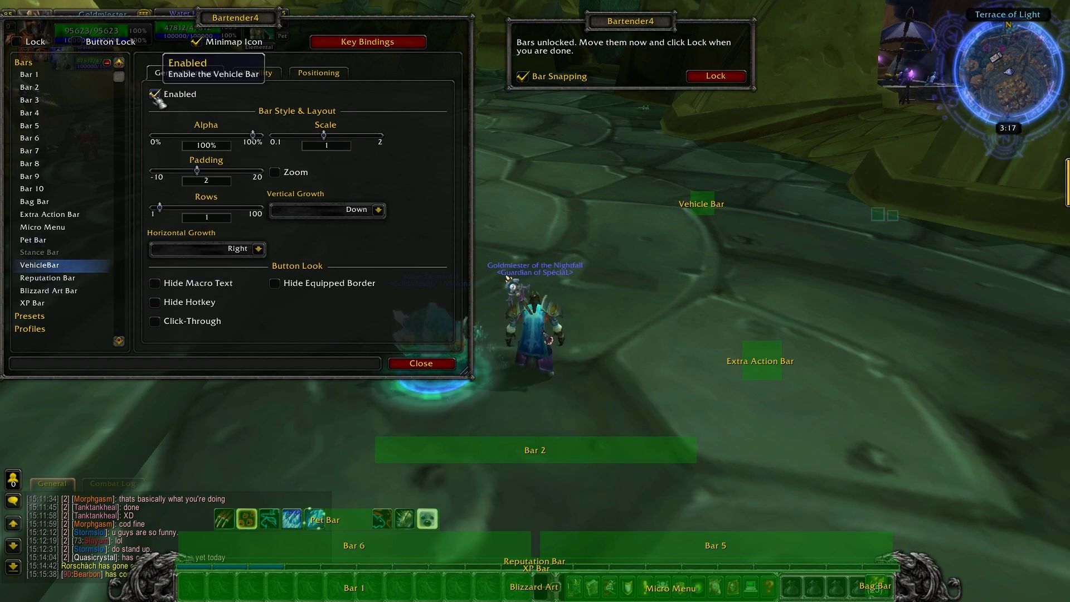
{"action": "left_click", "coordinate": [70, 279]}
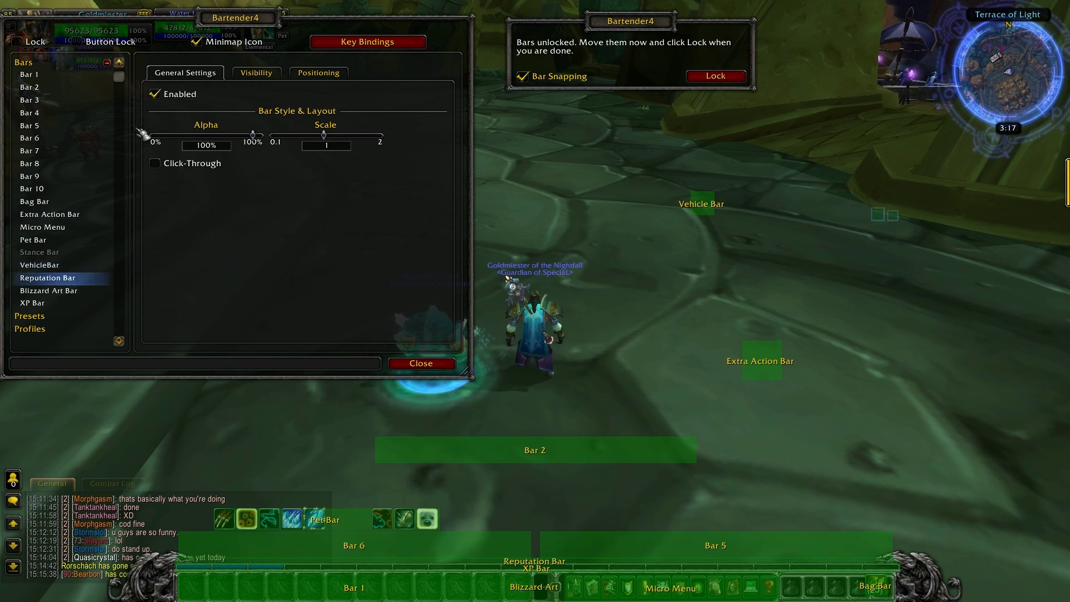
{"action": "left_click", "coordinate": [159, 93]}
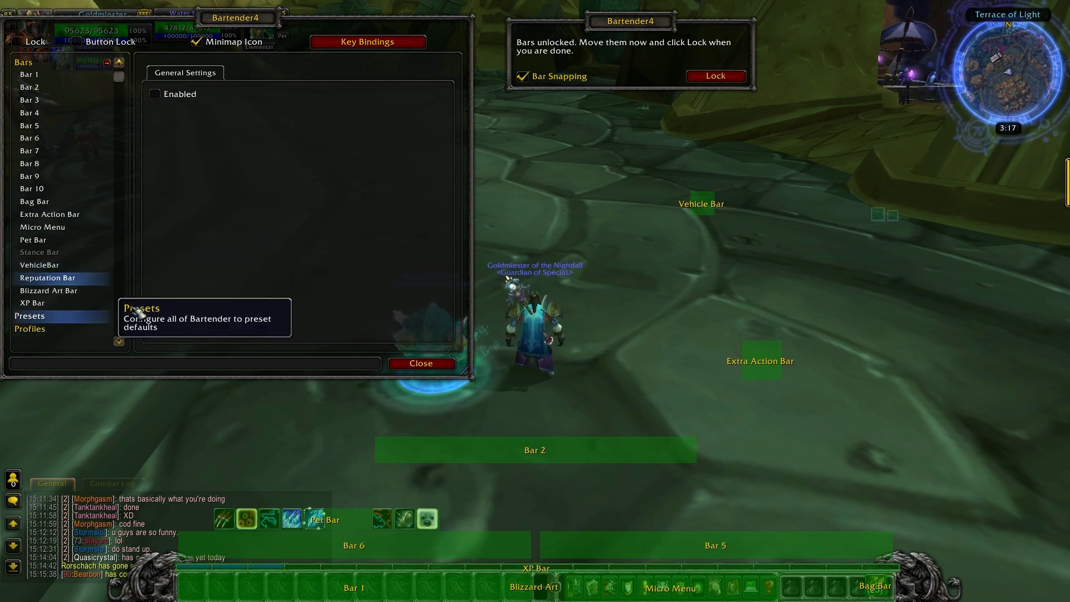
{"action": "left_click", "coordinate": [68, 291]}
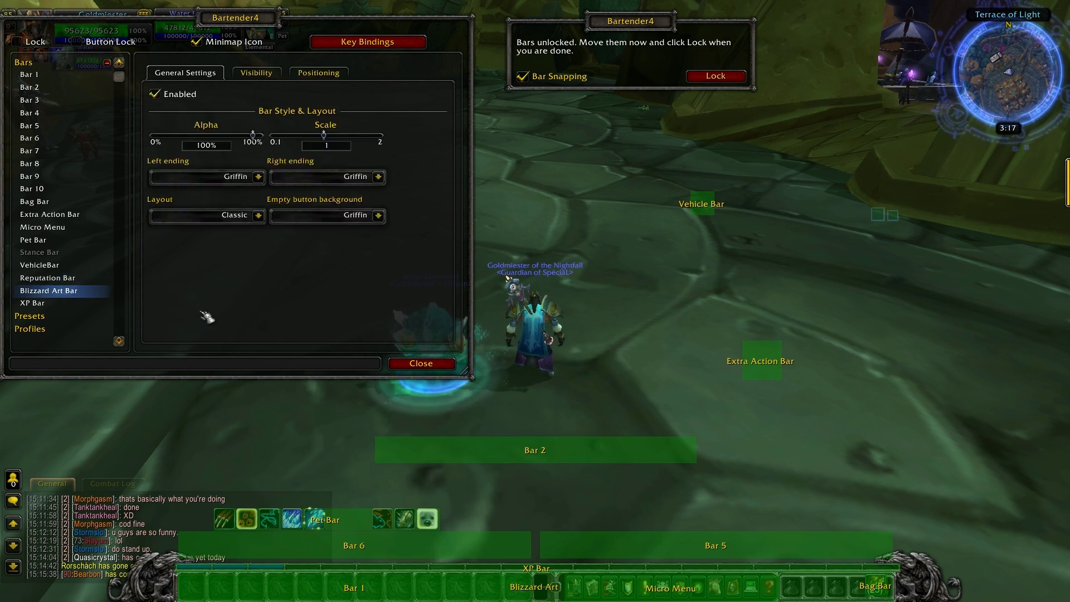
{"action": "left_click", "coordinate": [156, 95]}
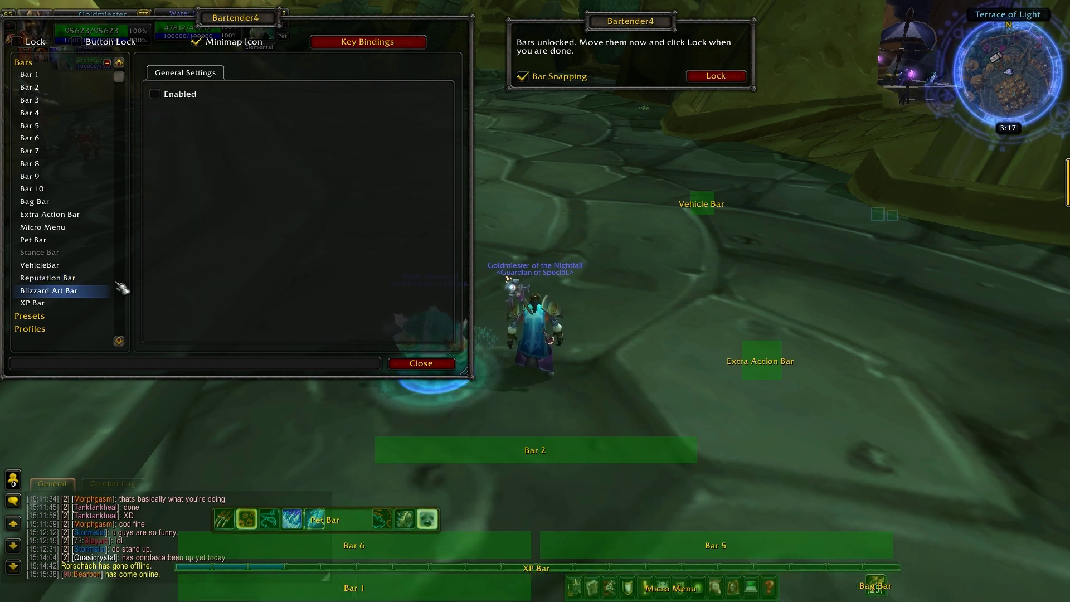
{"action": "left_click", "coordinate": [50, 306]}
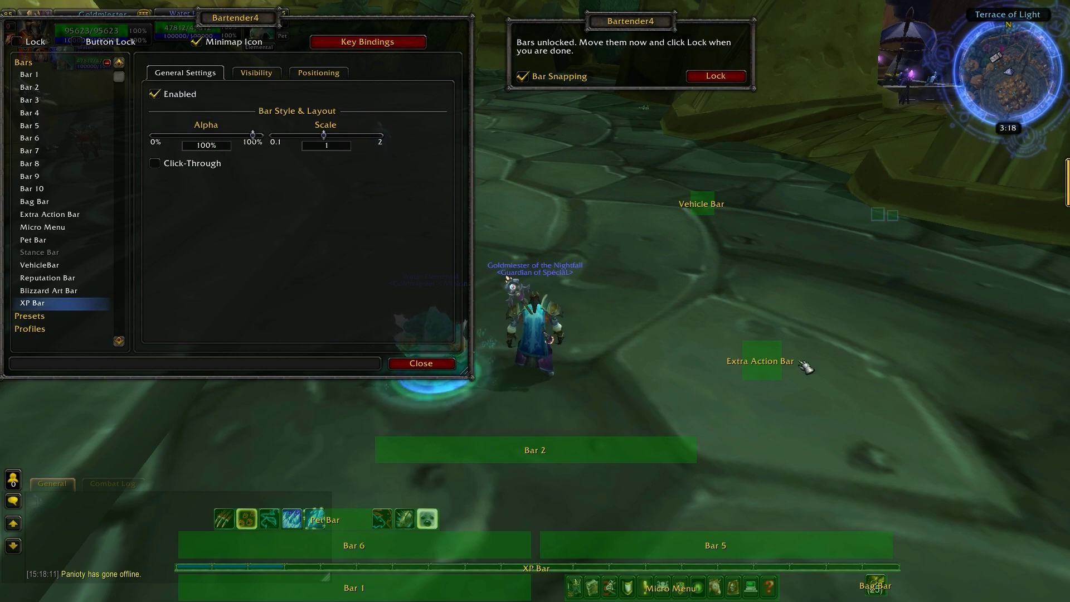
{"action": "left_click", "coordinate": [438, 372]}
Step: Drag Bars 1, 2, 5, 6, the Pet, XP, Micro Menu and Bag bars off the bottom edge
{"action": "left_click_drag", "start_coordinate": [579, 450], "coordinate": [549, 251]}
{"action": "left_click_drag", "start_coordinate": [519, 557], "coordinate": [580, 399]}
{"action": "left_click_drag", "start_coordinate": [390, 519], "coordinate": [307, 193]}
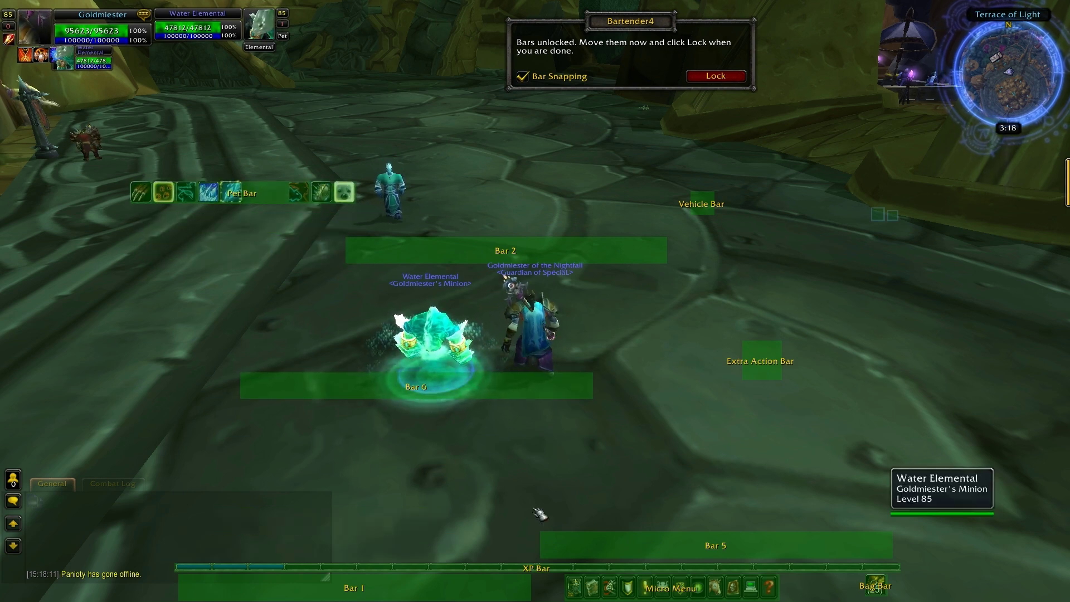
{"action": "left_click_drag", "start_coordinate": [641, 538], "coordinate": [763, 279]}
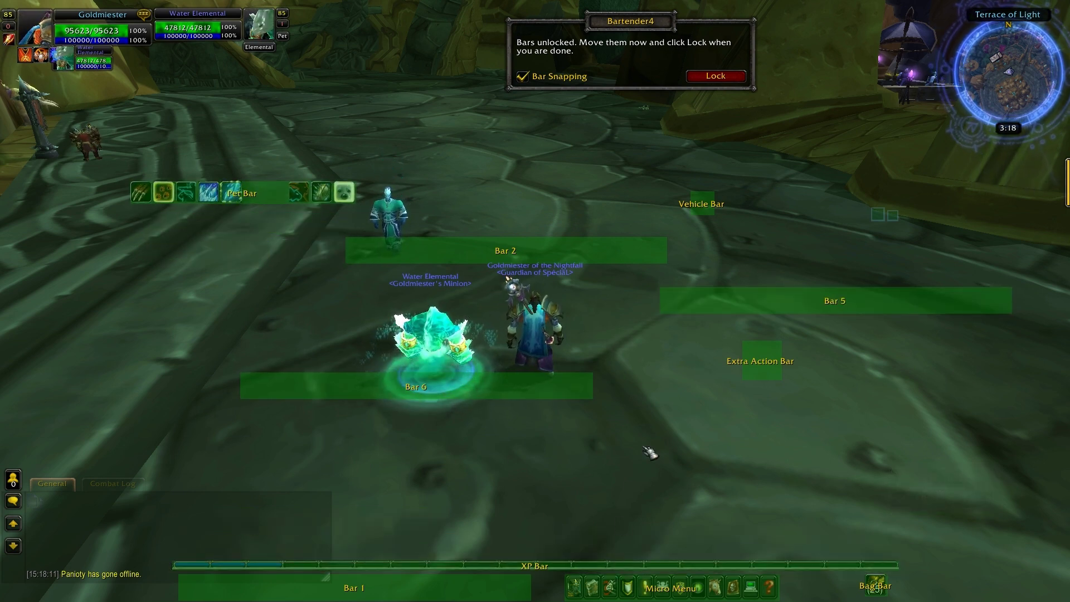
{"action": "left_click_drag", "start_coordinate": [616, 573], "coordinate": [703, 426]}
{"action": "left_click_drag", "start_coordinate": [466, 578], "coordinate": [729, 147]}
{"action": "left_click_drag", "start_coordinate": [672, 586], "coordinate": [850, 391]}
{"action": "left_click_drag", "start_coordinate": [948, 392], "coordinate": [975, 392]}
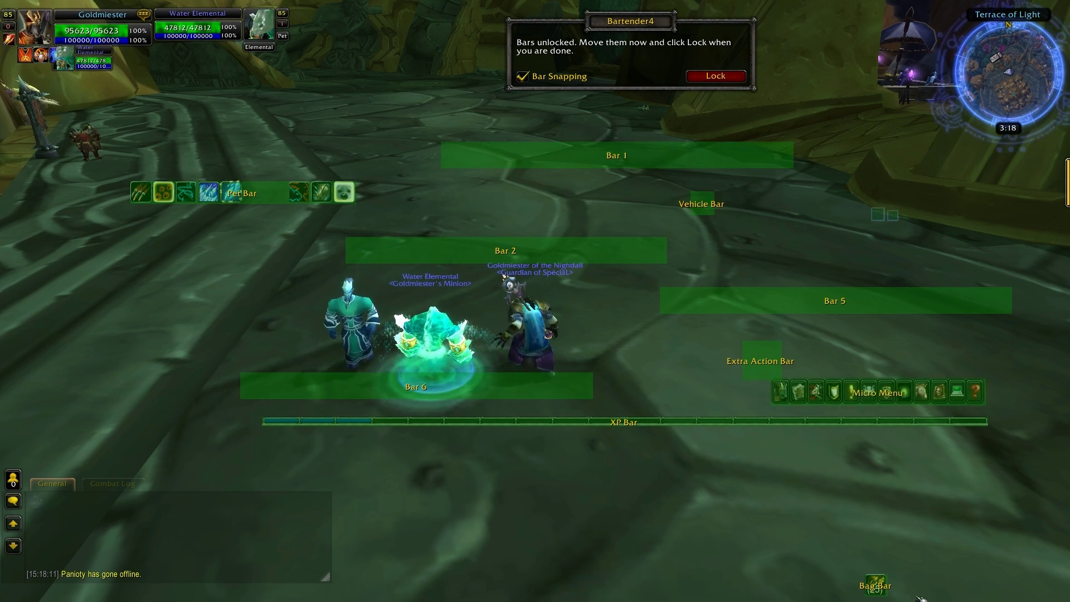
{"action": "left_click_drag", "start_coordinate": [875, 582], "coordinate": [923, 273]}
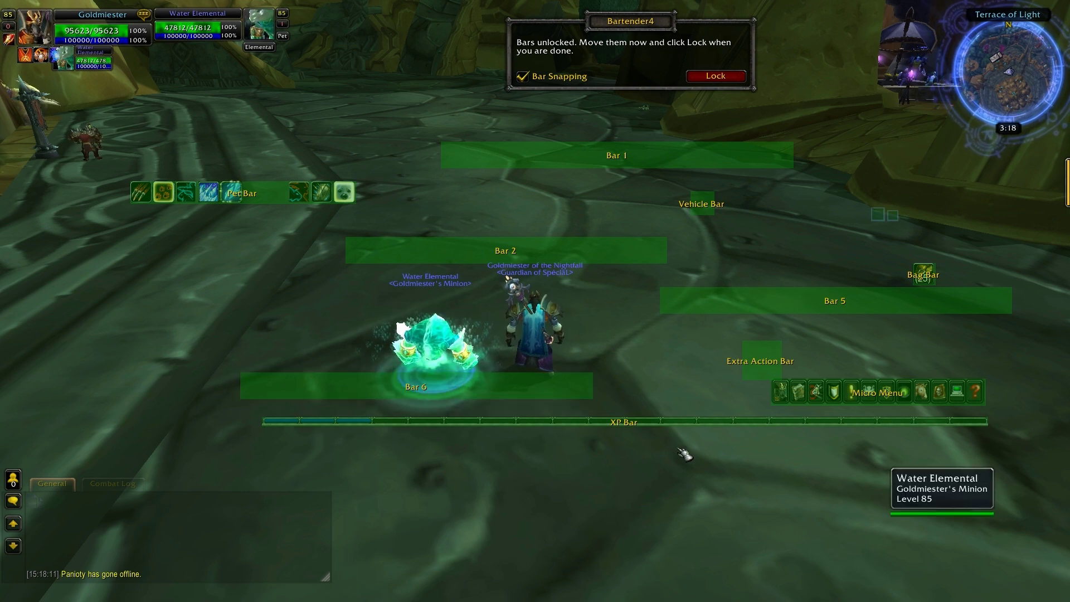
Step: Lower the XP Bar and settle Bar 6 just above it
{"action": "left_click_drag", "start_coordinate": [708, 426], "coordinate": [621, 480]}
{"action": "left_click_drag", "start_coordinate": [481, 385], "coordinate": [788, 431]}
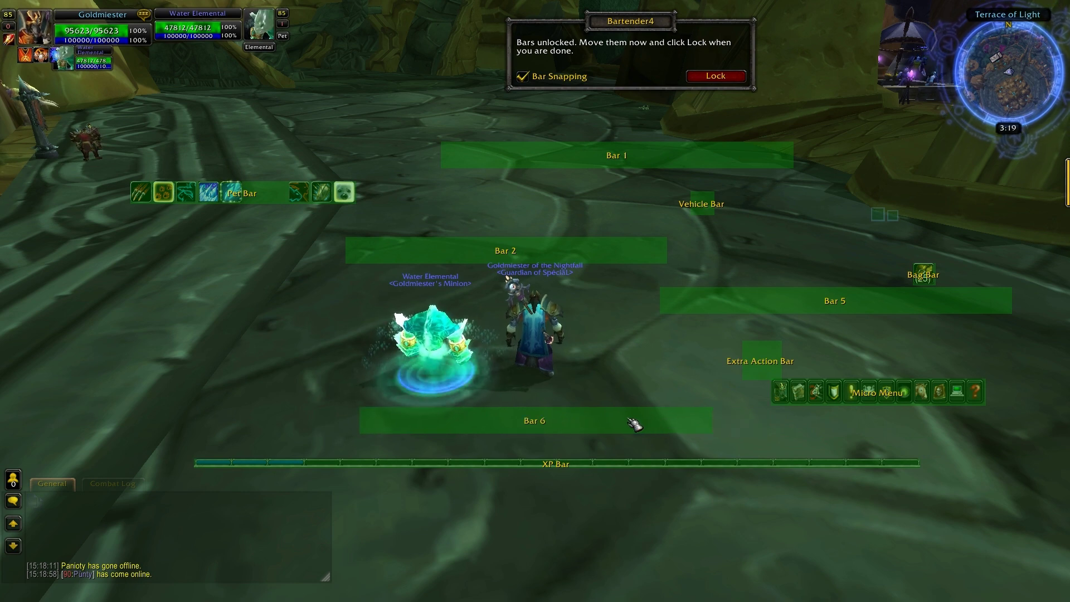
{"action": "mouse_move", "coordinate": [627, 426]}
{"action": "left_mouse_down"}
{"action": "mouse_move", "coordinate": [621, 433]}
{"action": "mouse_move", "coordinate": [641, 428]}
{"action": "left_mouse_up"}
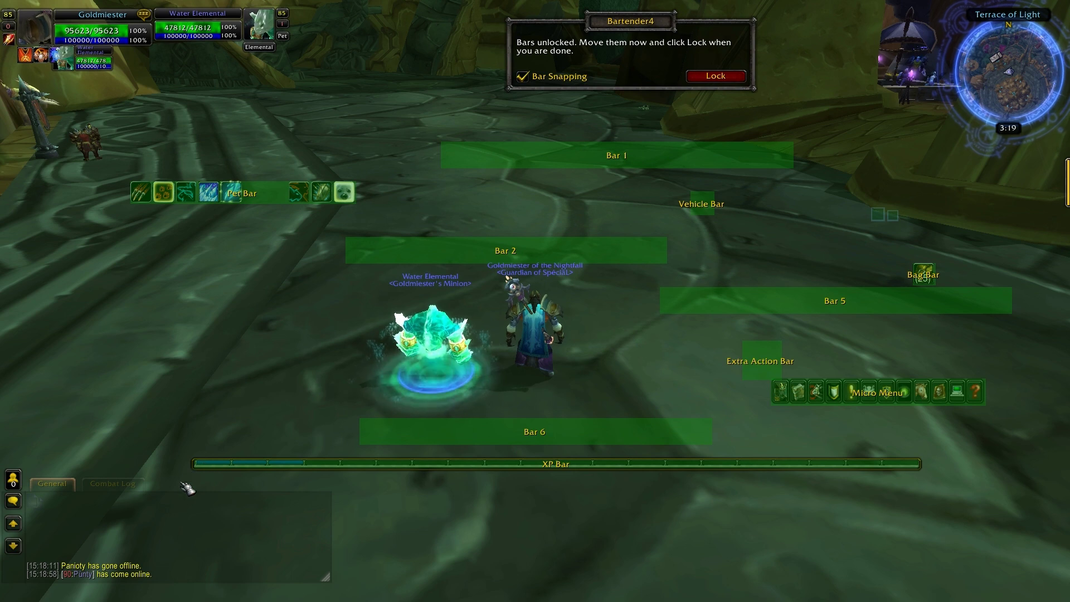
Step: Centre the XP Bar along the bottom edge with Bar 6 just above it
{"action": "left_click", "coordinate": [134, 484]}
{"action": "left_click_drag", "start_coordinate": [478, 444], "coordinate": [528, 437]}
{"action": "left_click_drag", "start_coordinate": [576, 463], "coordinate": [504, 574]}
{"action": "left_click_drag", "start_coordinate": [564, 600], "coordinate": [605, 596]}
{"action": "left_click_drag", "start_coordinate": [558, 453], "coordinate": [554, 586]}
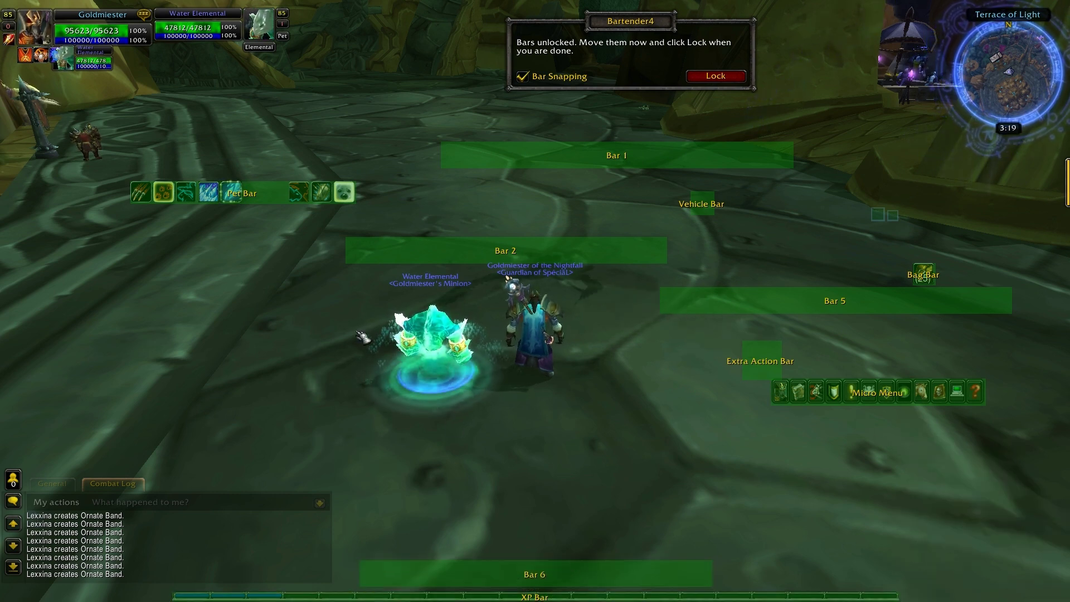
Step: Stack Bar 1, Bar 2, Bar 5 and Bar 6 upward from the XP Bar at bottom centre
{"action": "left_click_drag", "start_coordinate": [795, 319], "coordinate": [610, 360]}
{"action": "left_click_drag", "start_coordinate": [552, 566], "coordinate": [656, 390]}
{"action": "left_click_drag", "start_coordinate": [616, 156], "coordinate": [538, 590]}
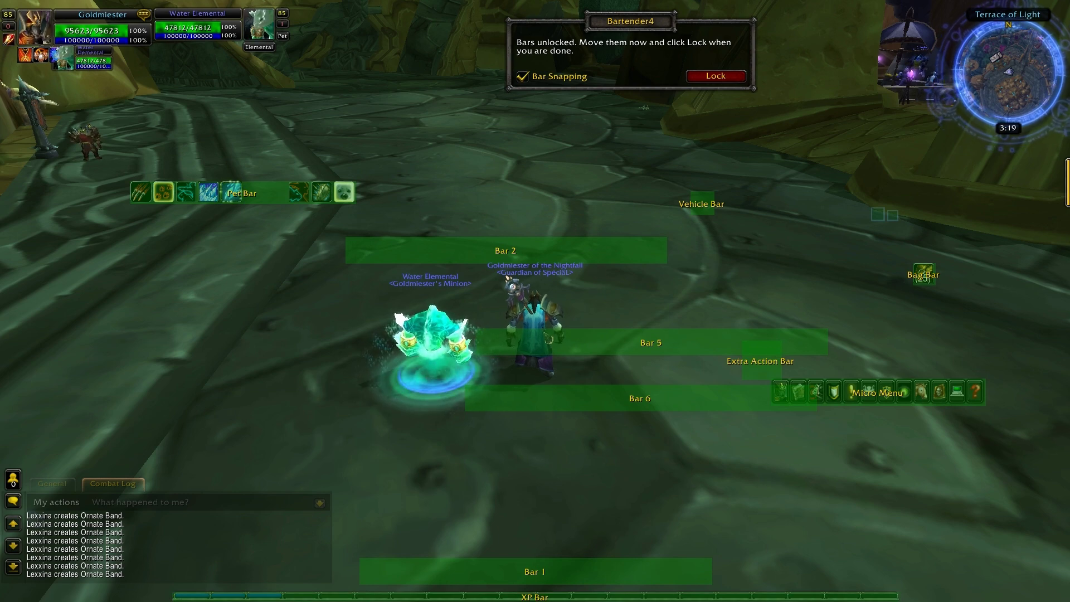
{"action": "left_click_drag", "start_coordinate": [590, 248], "coordinate": [608, 567]}
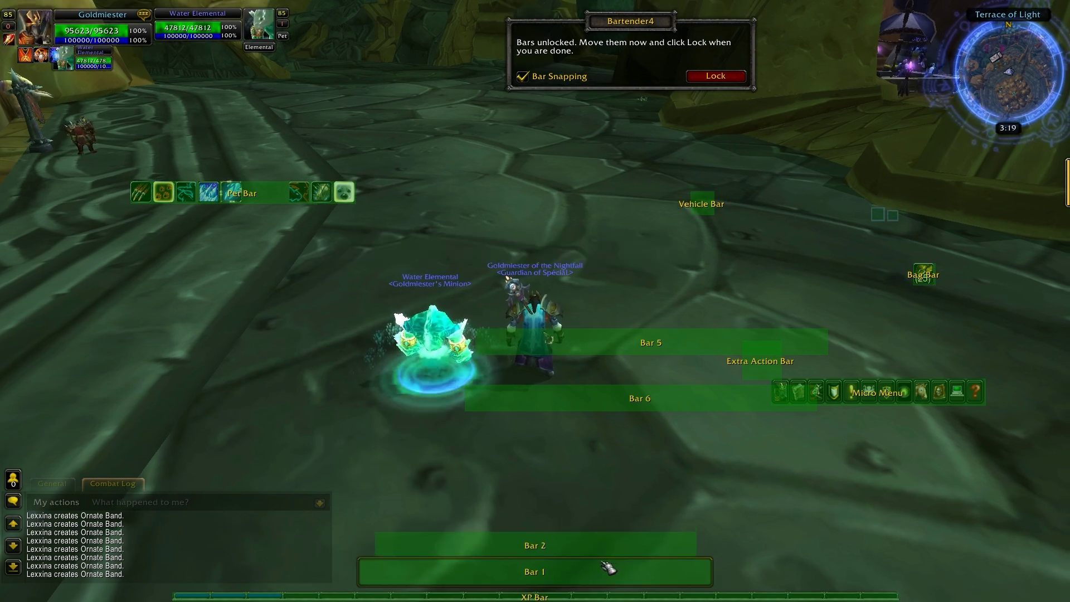
{"action": "left_click_drag", "start_coordinate": [630, 408], "coordinate": [549, 481]}
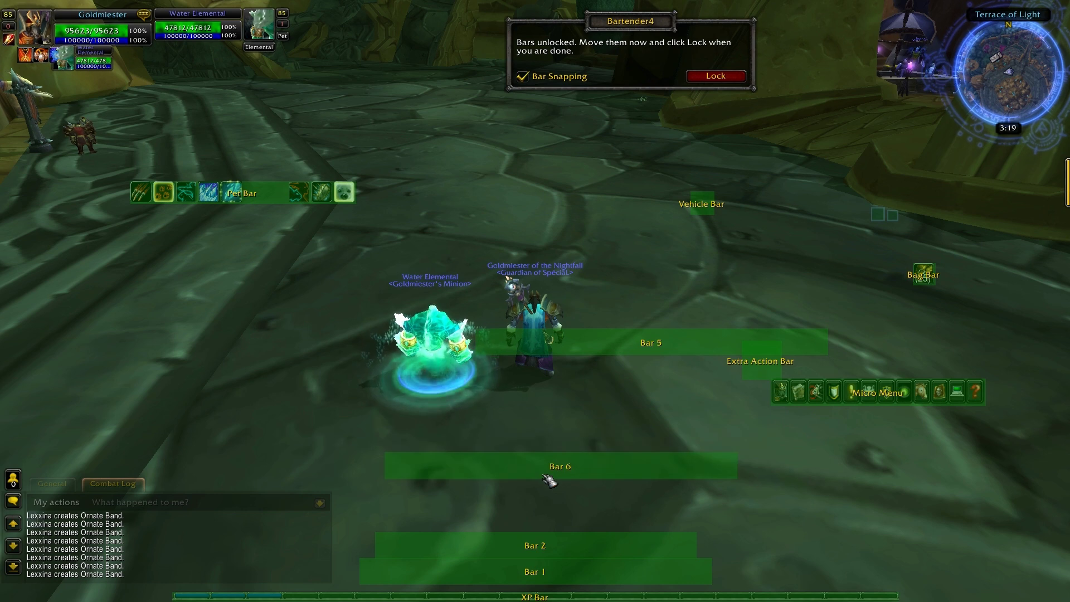
{"action": "left_click_drag", "start_coordinate": [691, 341], "coordinate": [557, 512]}
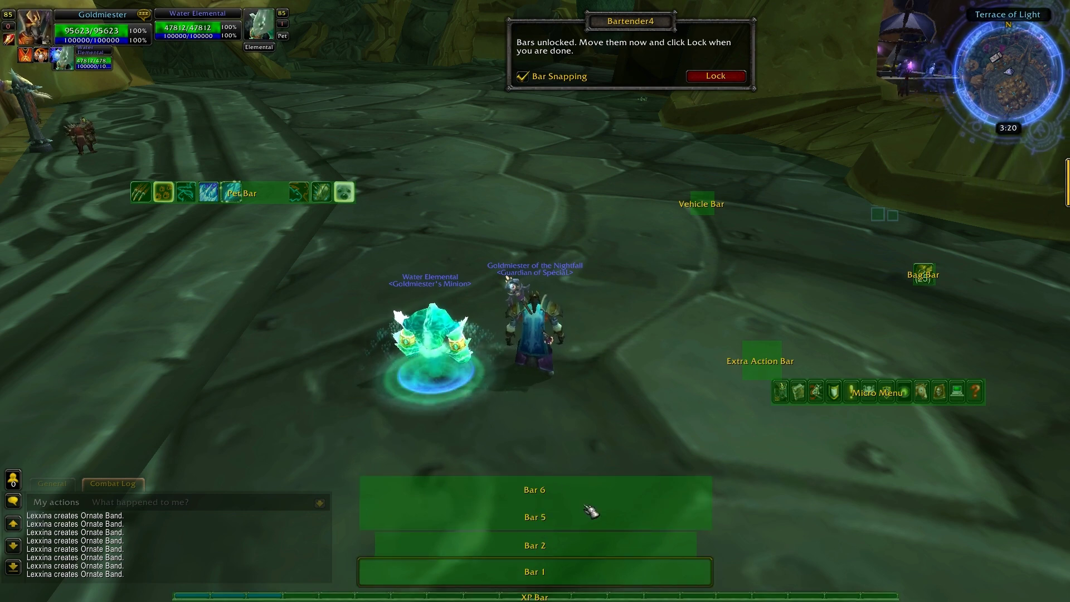
Step: Gather the Micro Menu, Extra Action, Bag and Vehicle bars in the lower right
{"action": "left_click_drag", "start_coordinate": [915, 408], "coordinate": [982, 534]}
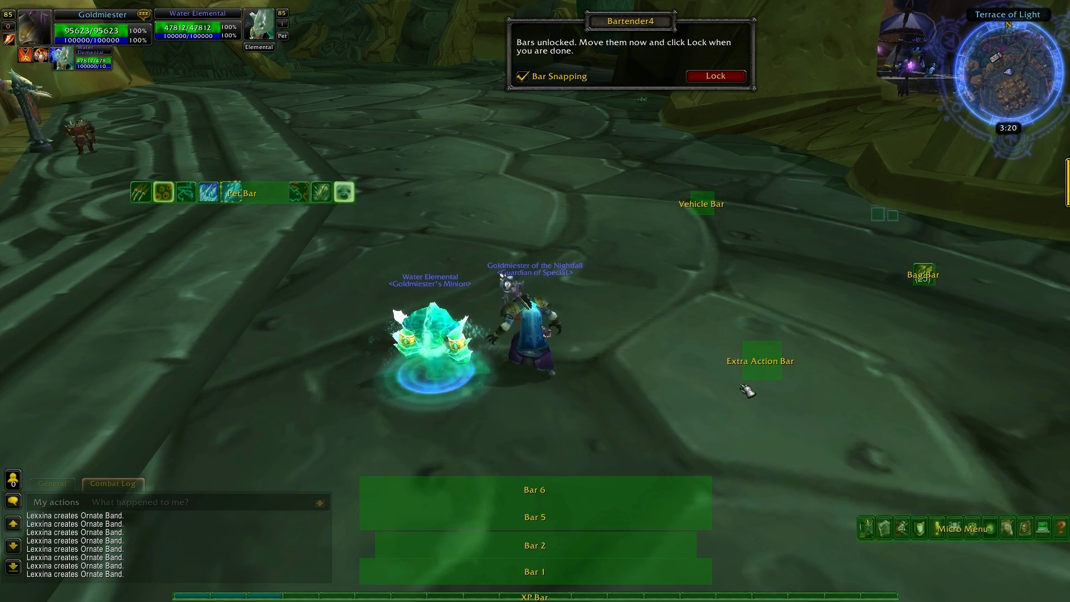
{"action": "left_click_drag", "start_coordinate": [844, 483], "coordinate": [848, 481]}
{"action": "left_click_drag", "start_coordinate": [956, 328], "coordinate": [988, 500]}
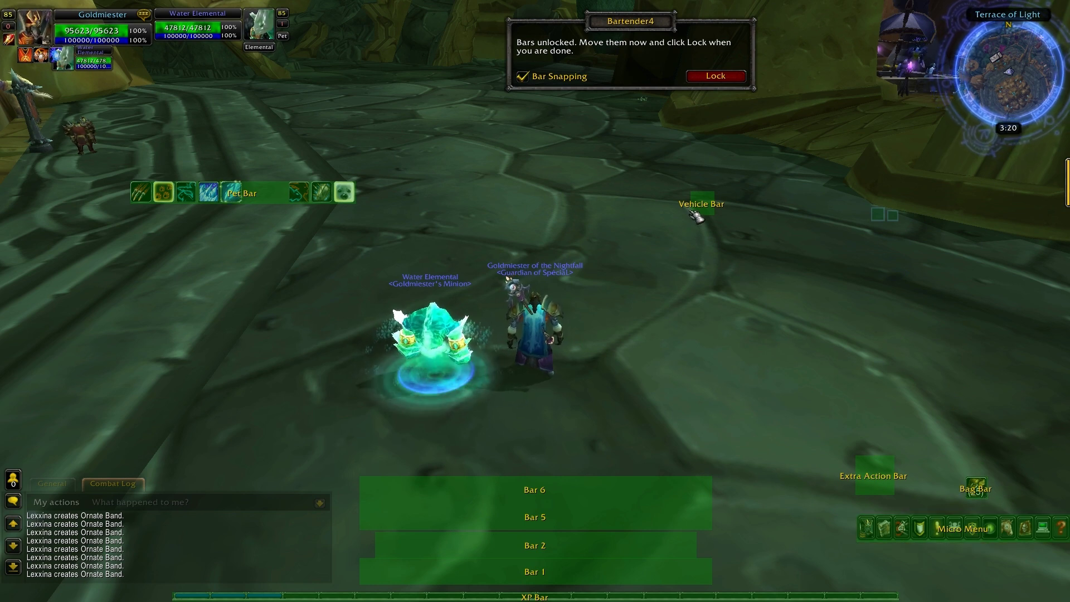
{"action": "left_click_drag", "start_coordinate": [703, 215], "coordinate": [971, 595]}
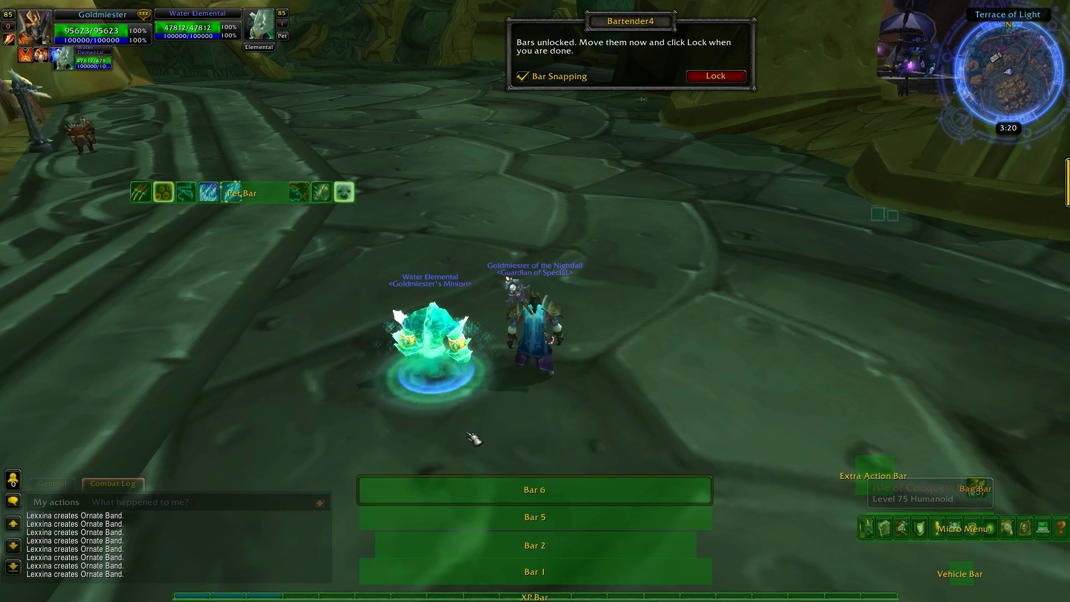
{"action": "key", "text": "Return"}
Step: Reopen Bartender4 with /bt and set Bar 1's padding to 0
{"action": "type", "text": "/bt"}
{"action": "key", "text": "Return"}
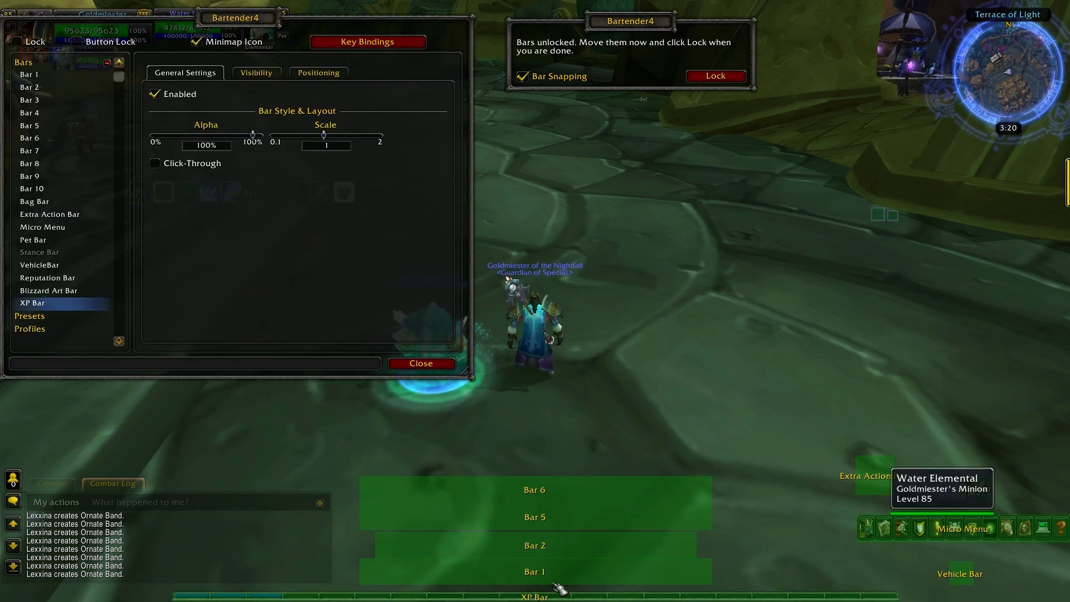
{"action": "left_click", "coordinate": [34, 75]}
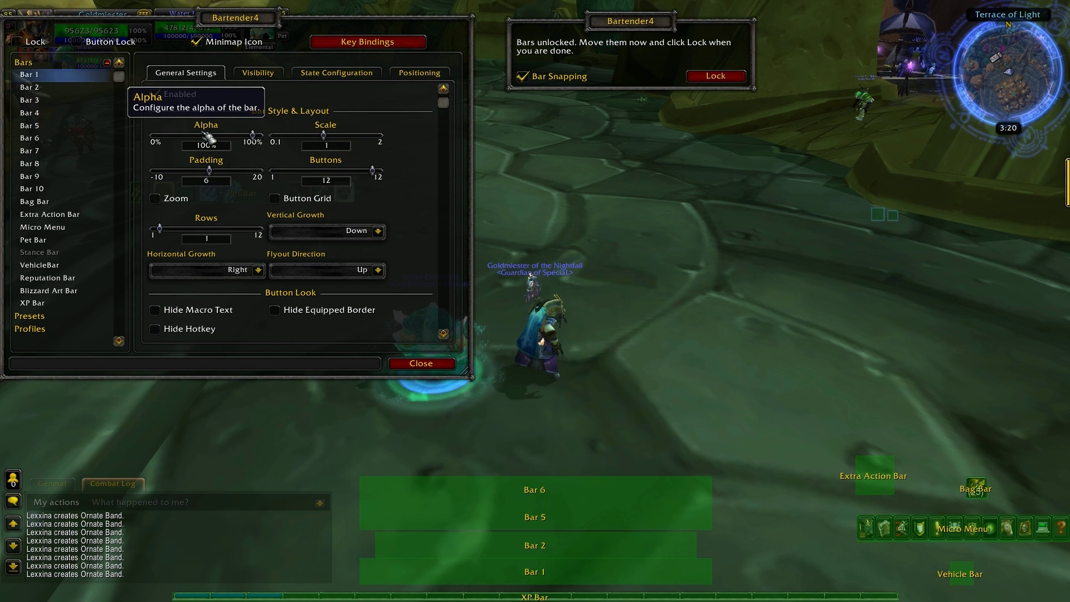
{"action": "left_click", "coordinate": [220, 179]}
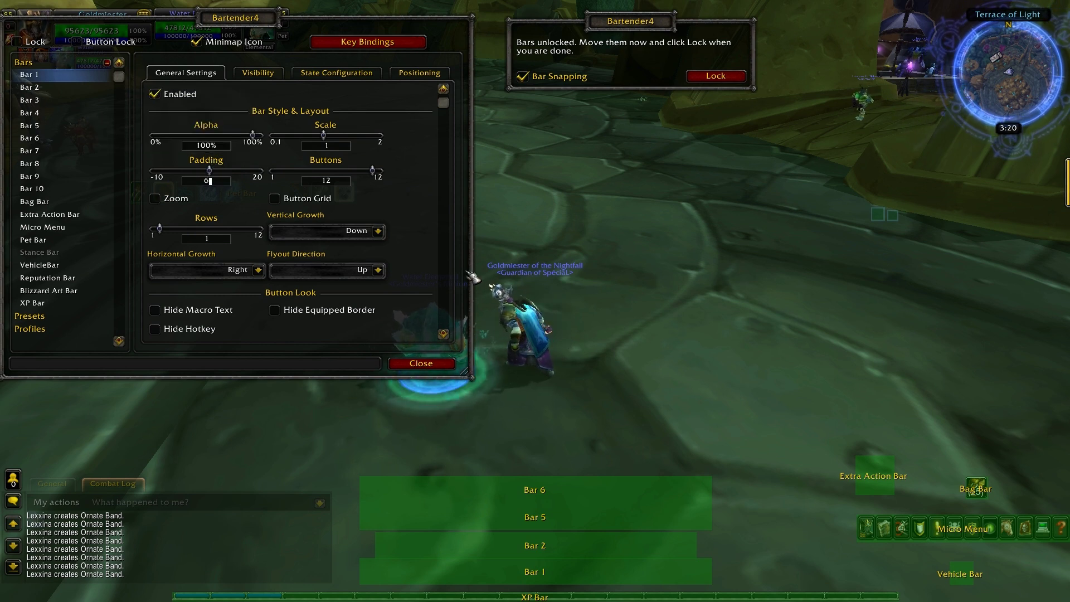
{"action": "key", "text": "BackSpace"}
{"action": "type", "text": "0"}
{"action": "key", "text": "Return"}
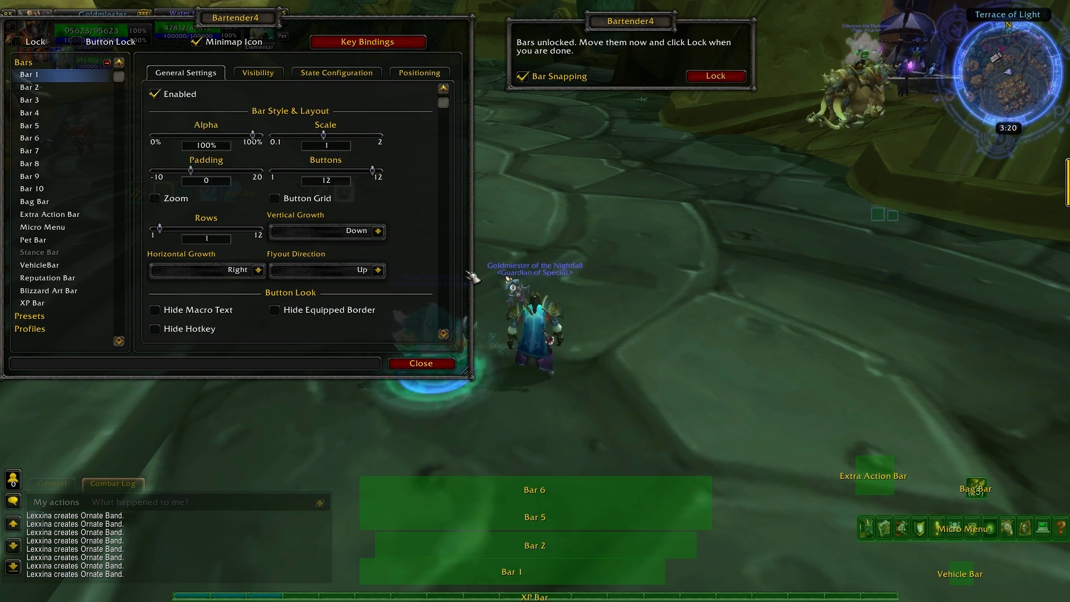
Step: Clear Bar 2's padding and set Bar 6's padding to 0, then review Bar 5
{"action": "left_click", "coordinate": [44, 90]}
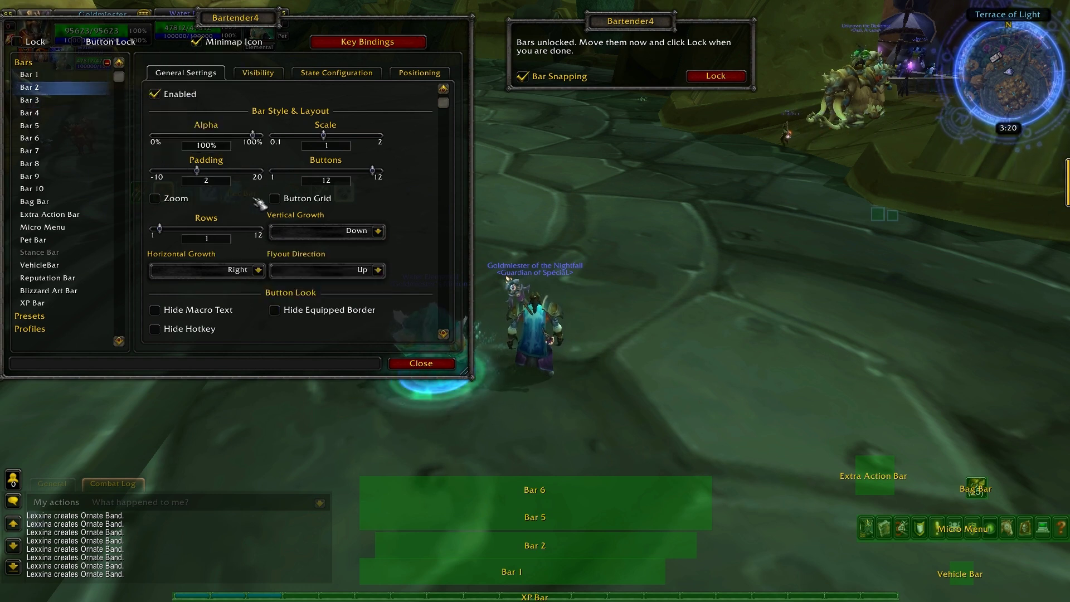
{"action": "key", "text": "BackSpace"}
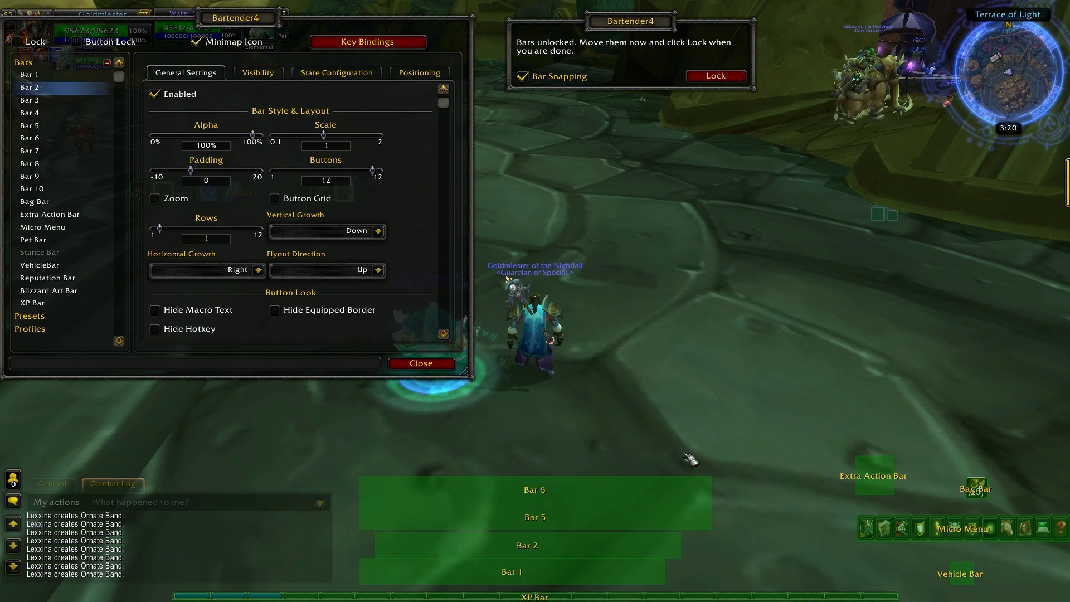
{"action": "left_click", "coordinate": [49, 125]}
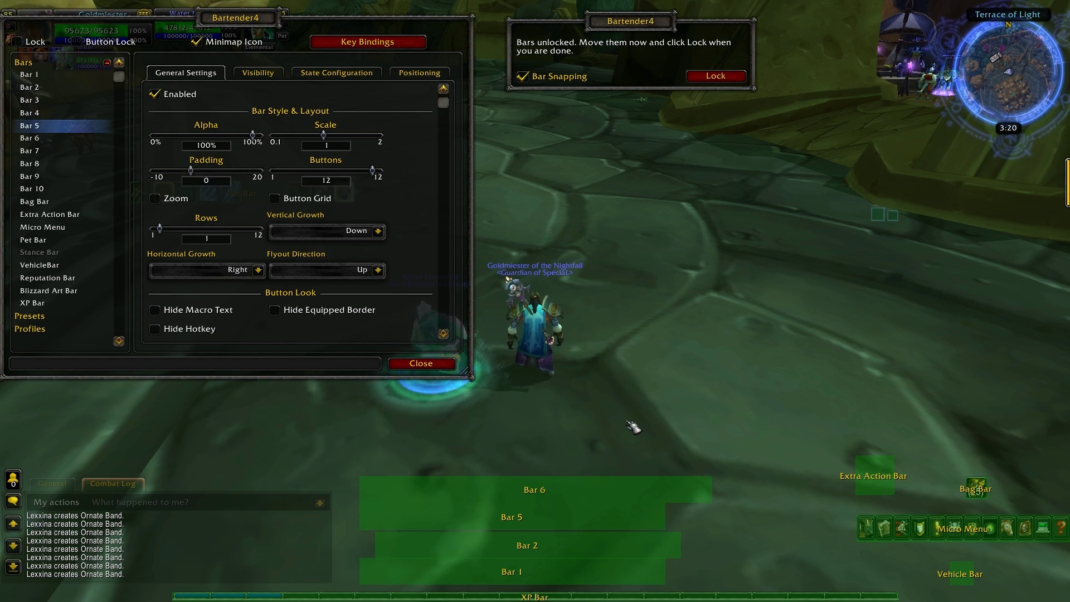
{"action": "left_click", "coordinate": [106, 138]}
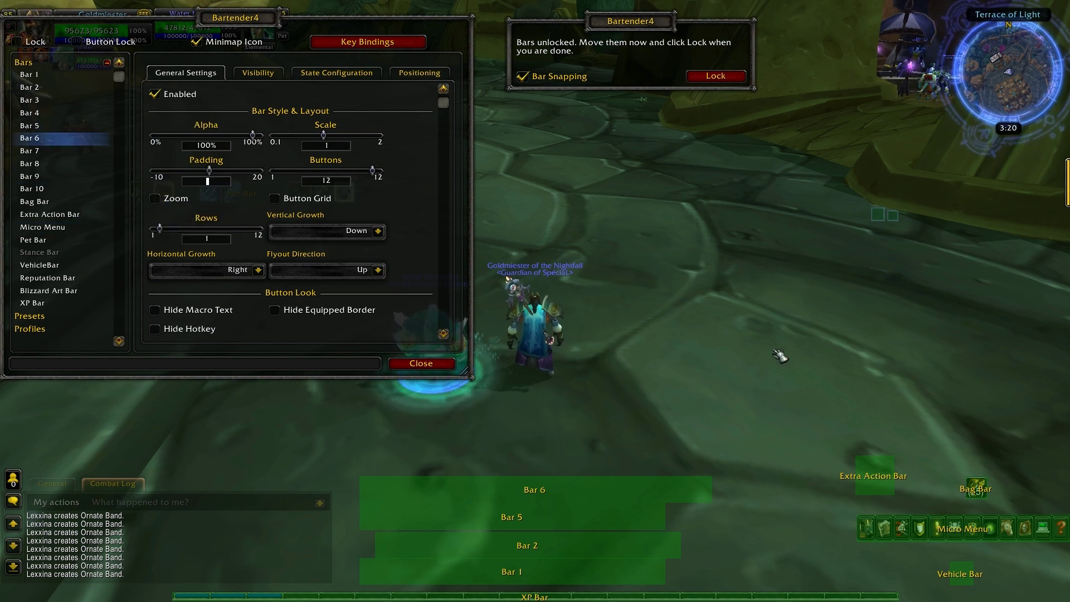
{"action": "type", "text": "0"}
{"action": "key", "text": "Return"}
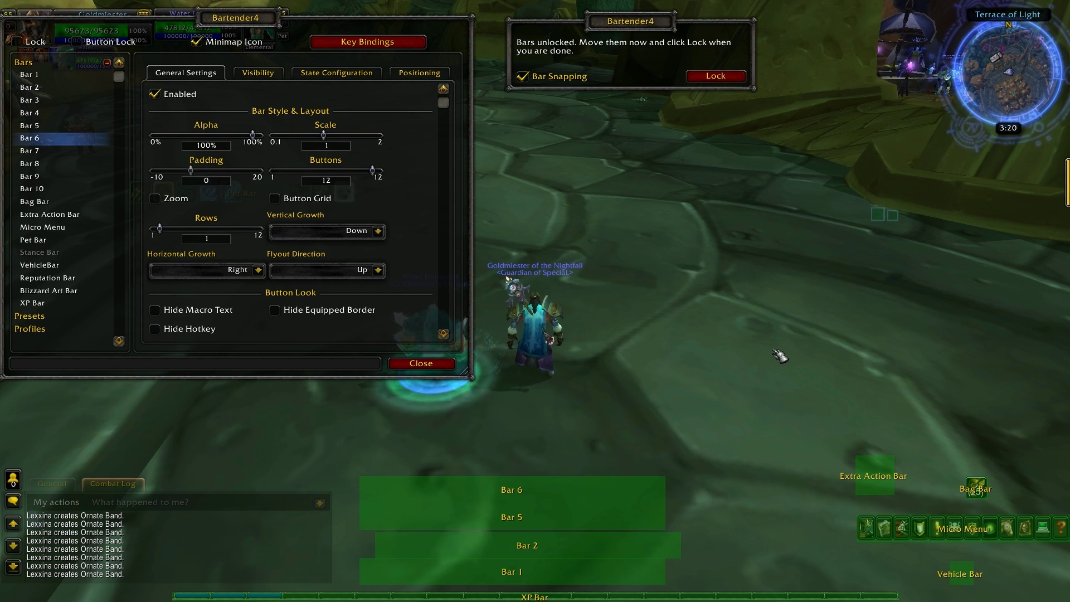
{"action": "left_click", "coordinate": [67, 126]}
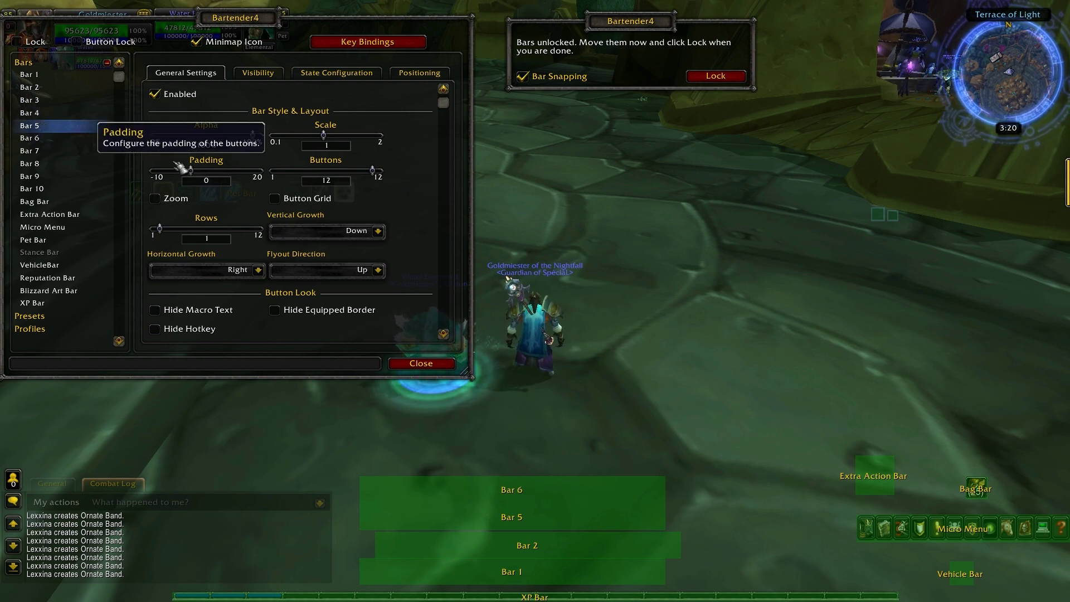
{"action": "left_click", "coordinate": [53, 132]}
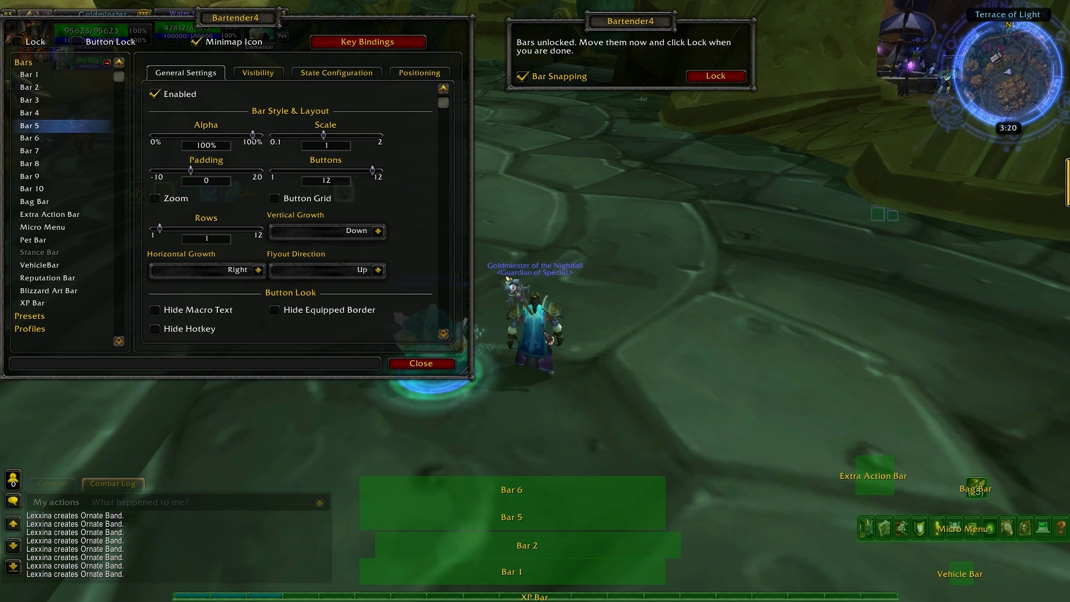
Step: Snap Bar 1 under Bar 2, give Bar 5 its own row, and raise the Micro Menu
{"action": "left_click_drag", "start_coordinate": [543, 577], "coordinate": [567, 593]}
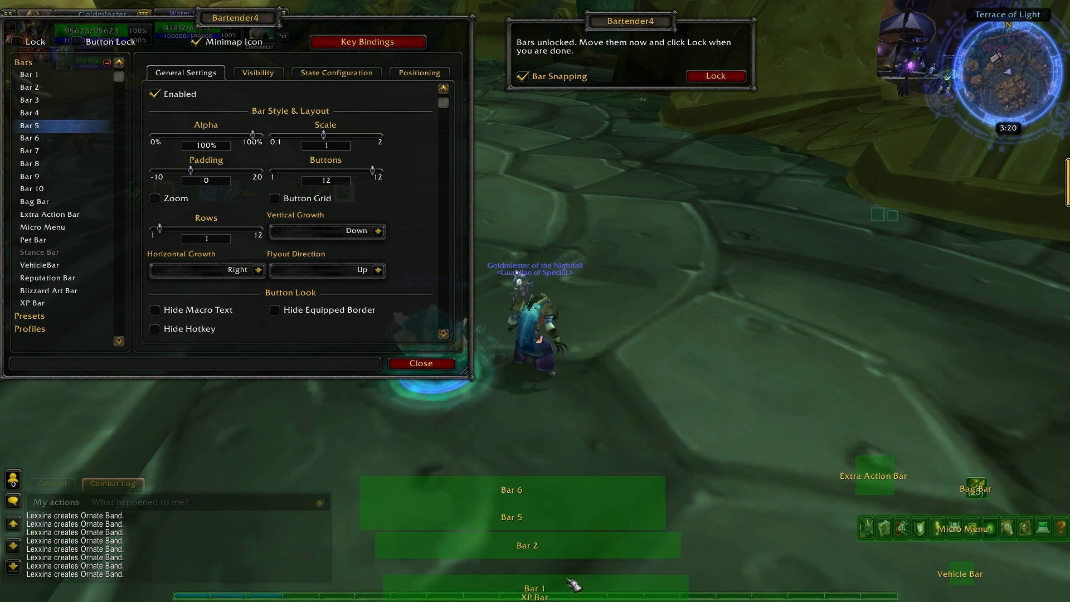
{"action": "mouse_move", "coordinate": [570, 586]}
{"action": "left_mouse_down"}
{"action": "mouse_move", "coordinate": [542, 581]}
{"action": "mouse_move", "coordinate": [545, 564]}
{"action": "mouse_move", "coordinate": [562, 574]}
{"action": "left_mouse_up"}
{"action": "left_click_drag", "start_coordinate": [558, 535], "coordinate": [580, 540]}
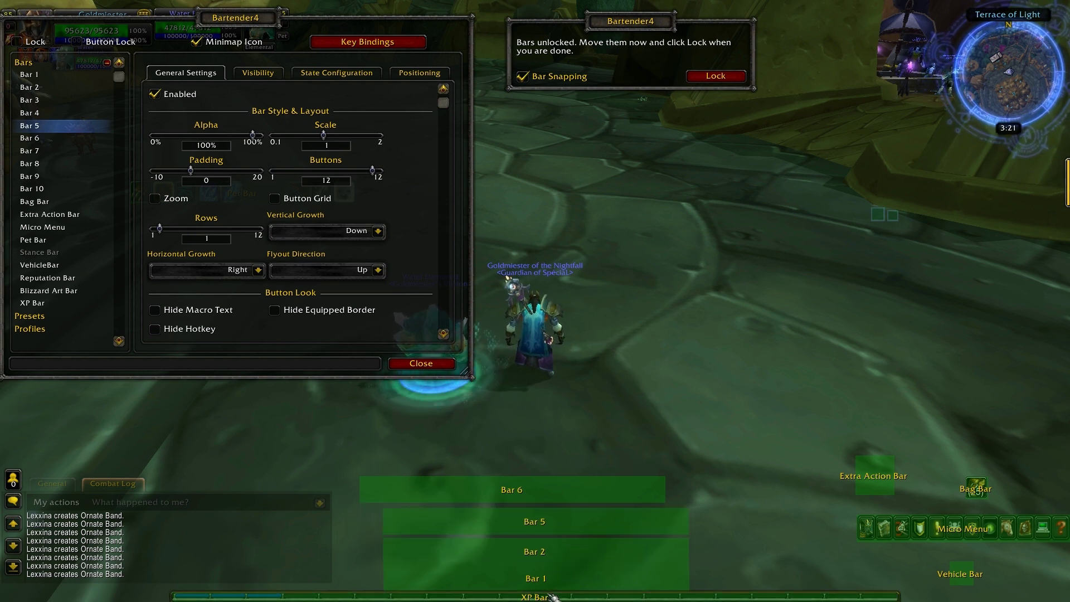
{"action": "left_click_drag", "start_coordinate": [540, 584], "coordinate": [537, 600]}
{"action": "mouse_move", "coordinate": [546, 530]}
{"action": "left_mouse_down"}
{"action": "mouse_move", "coordinate": [531, 525]}
{"action": "mouse_move", "coordinate": [538, 504]}
{"action": "mouse_move", "coordinate": [570, 519]}
{"action": "mouse_move", "coordinate": [554, 516]}
{"action": "left_mouse_up"}
{"action": "left_click_drag", "start_coordinate": [937, 542], "coordinate": [939, 533]}
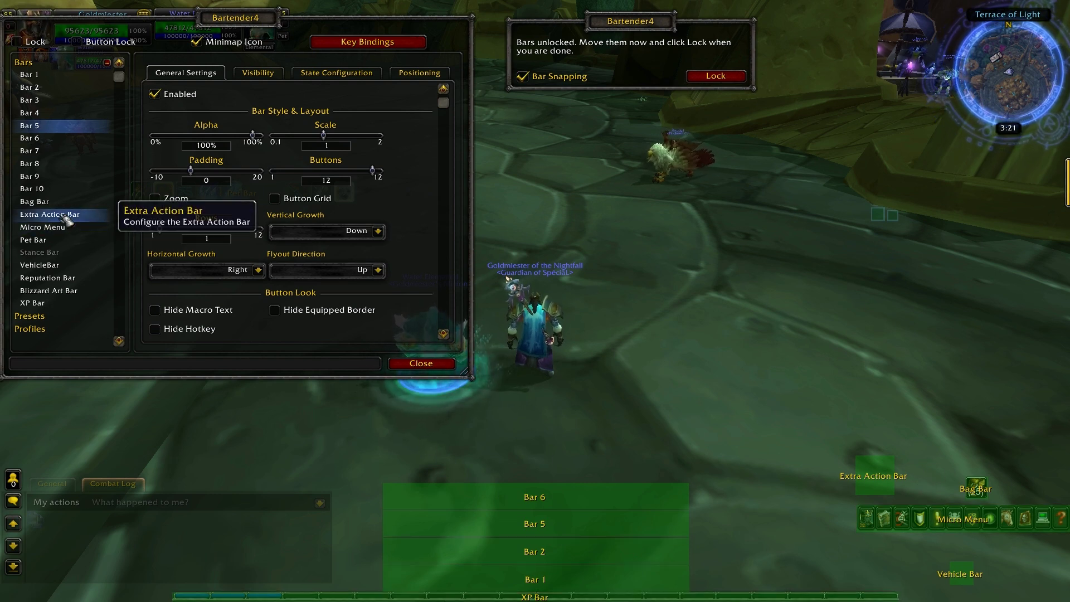
{"action": "left_click", "coordinate": [42, 215]}
Step: Give the Micro Menu 6 rows at 0.85 scale, park it bottom-right, Bag Bar above it
{"action": "left_click_drag", "start_coordinate": [942, 520], "coordinate": [876, 345]}
{"action": "left_click", "coordinate": [42, 227]}
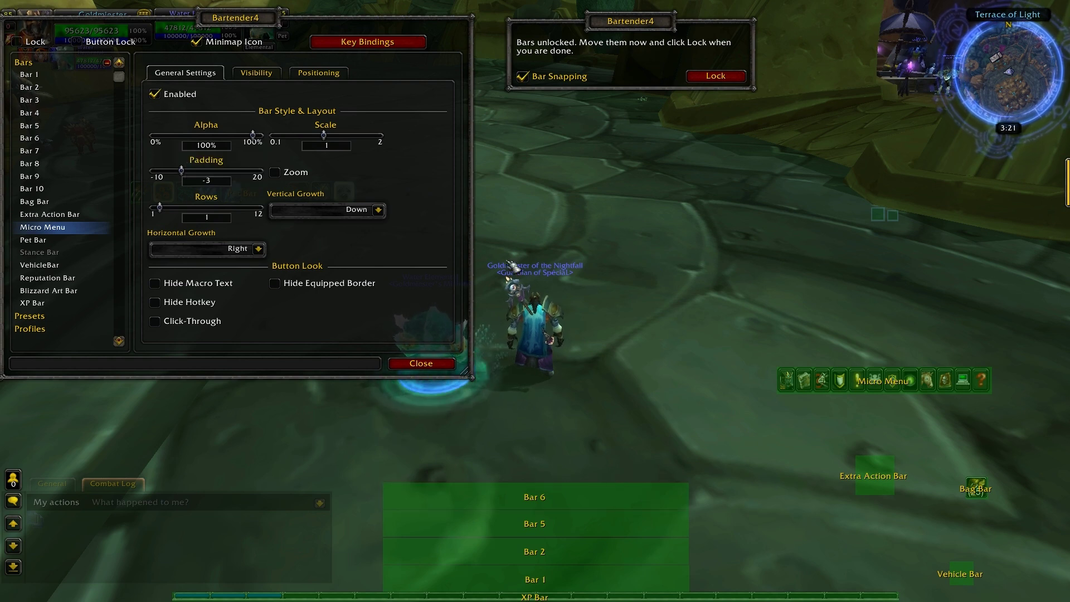
{"action": "left_click_drag", "start_coordinate": [156, 213], "coordinate": [202, 217]}
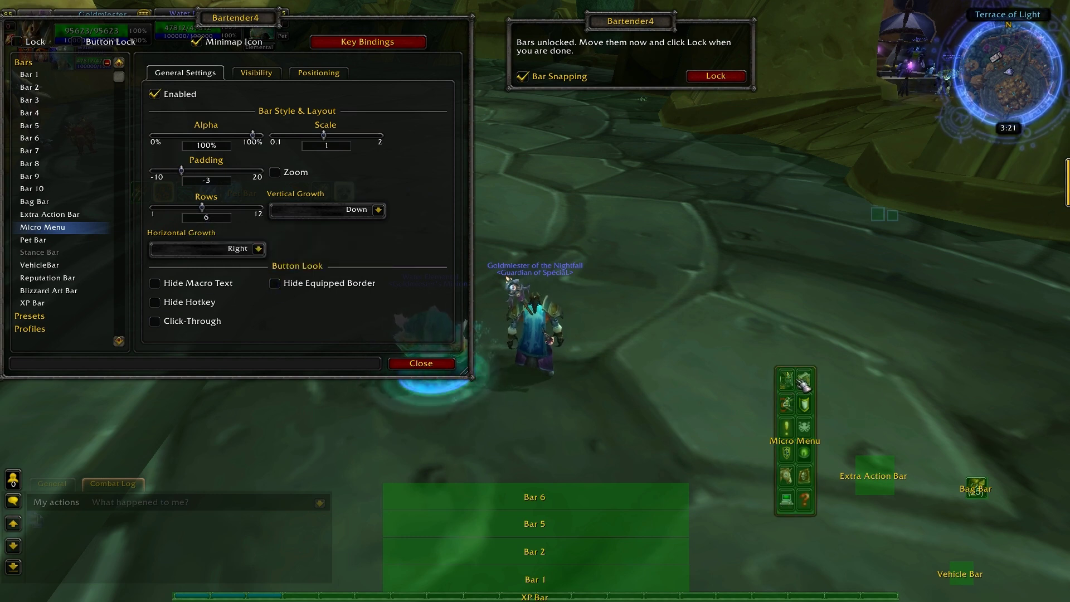
{"action": "mouse_move", "coordinate": [324, 135]}
{"action": "left_mouse_down"}
{"action": "mouse_move", "coordinate": [300, 141]}
{"action": "mouse_move", "coordinate": [325, 138]}
{"action": "left_mouse_up"}
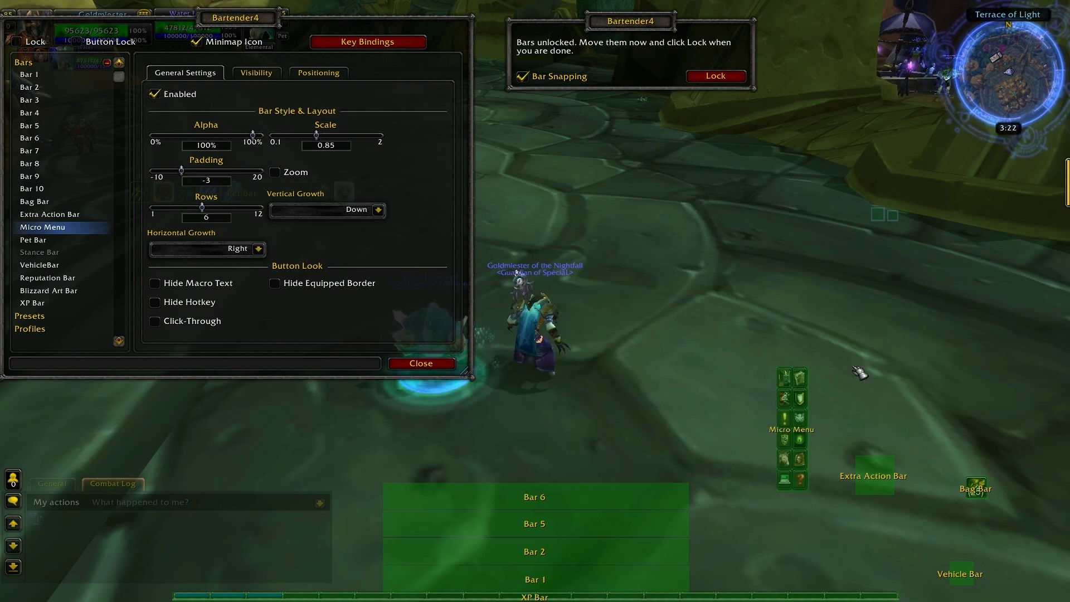
{"action": "left_click_drag", "start_coordinate": [790, 422], "coordinate": [1060, 531]}
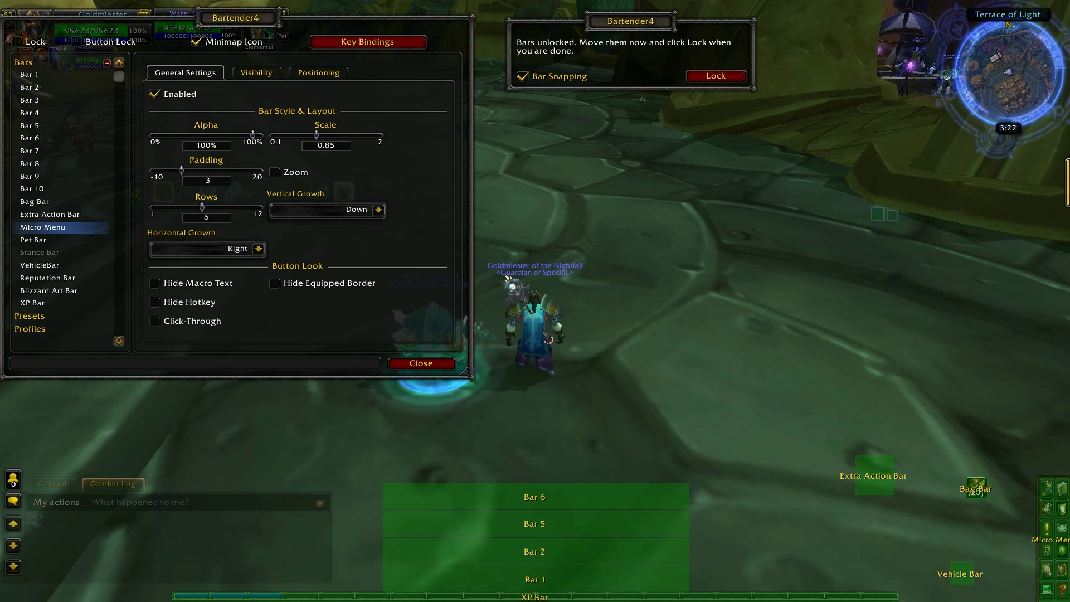
{"action": "left_click_drag", "start_coordinate": [984, 493], "coordinate": [1063, 467]}
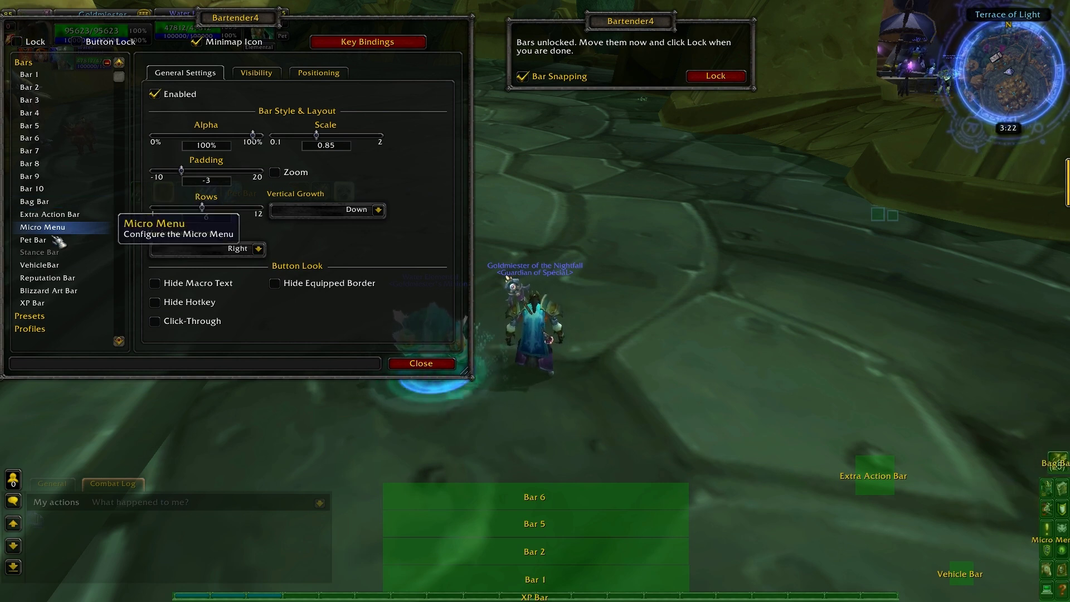
{"action": "left_click", "coordinate": [35, 201]}
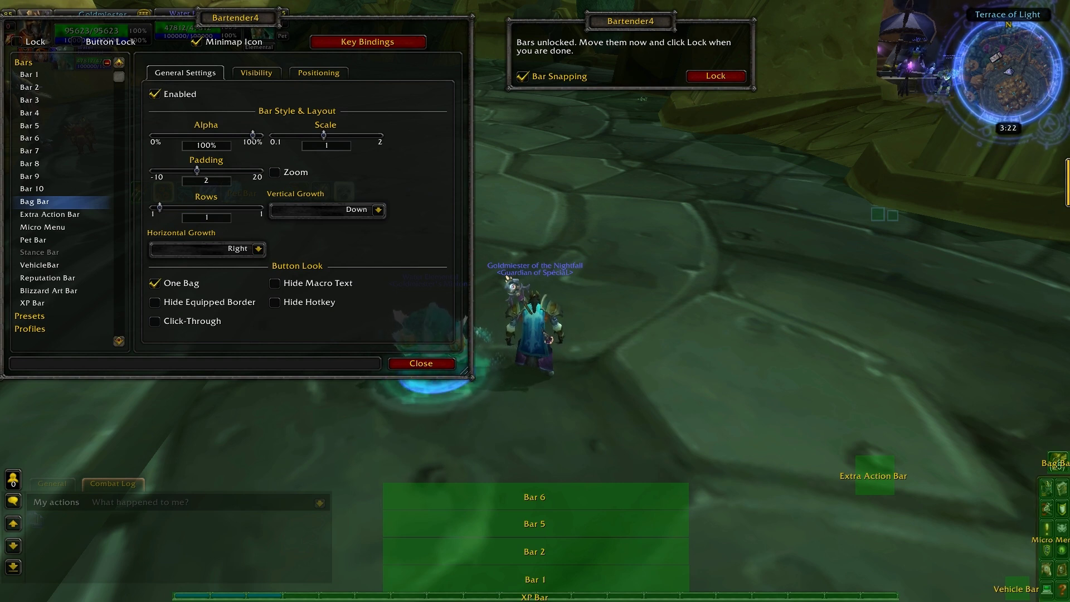
Step: Move the Vehicle Bar into the bottom-right corner and centre the Extra Action Bar above Bar 6
{"action": "left_click_drag", "start_coordinate": [1065, 425], "coordinate": [974, 566]}
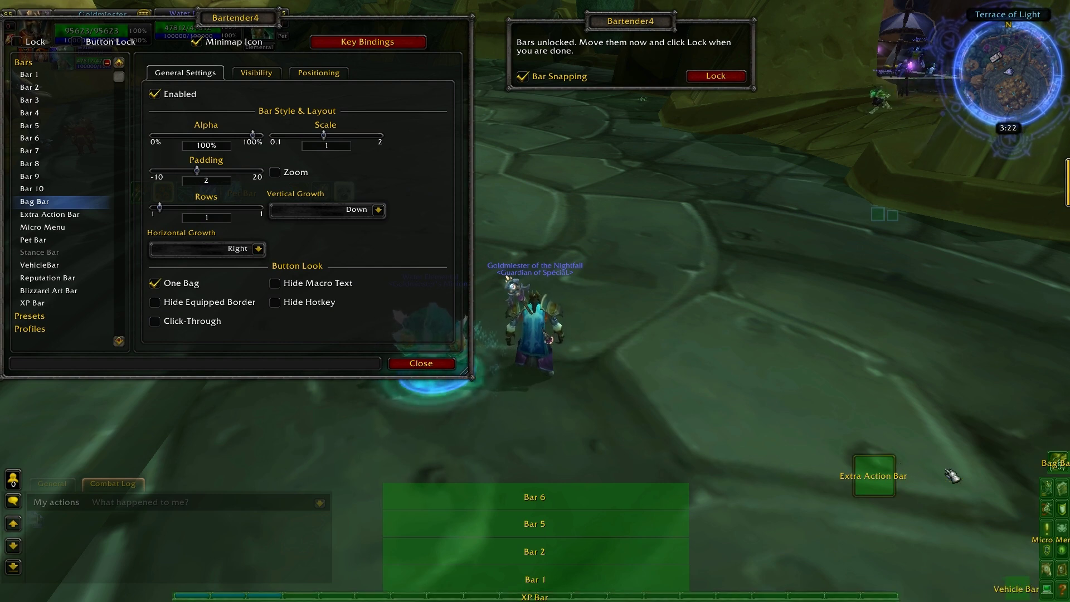
{"action": "left_click_drag", "start_coordinate": [871, 461], "coordinate": [542, 412]}
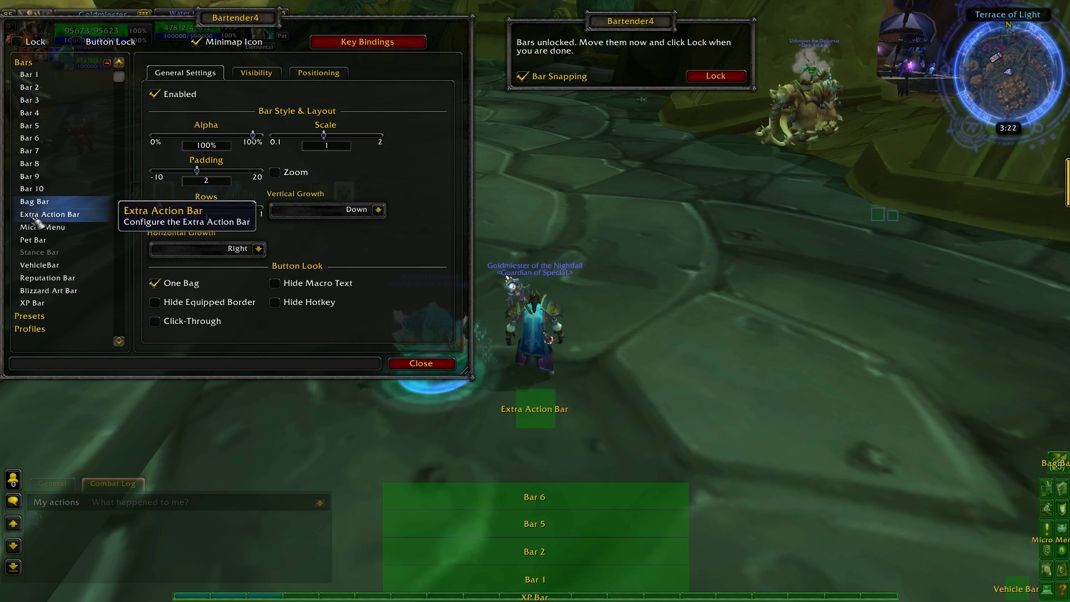
Step: Drag the Pet Bar to centre just above Bar 6, then move the Extra Action Bar beside it
{"action": "left_click", "coordinate": [40, 240]}
{"action": "left_click_drag", "start_coordinate": [236, 18], "coordinate": [736, 124]}
{"action": "left_click_drag", "start_coordinate": [312, 196], "coordinate": [605, 451]}
{"action": "left_click_drag", "start_coordinate": [669, 124], "coordinate": [107, 22]}
{"action": "left_click_drag", "start_coordinate": [546, 415], "coordinate": [550, 483]}
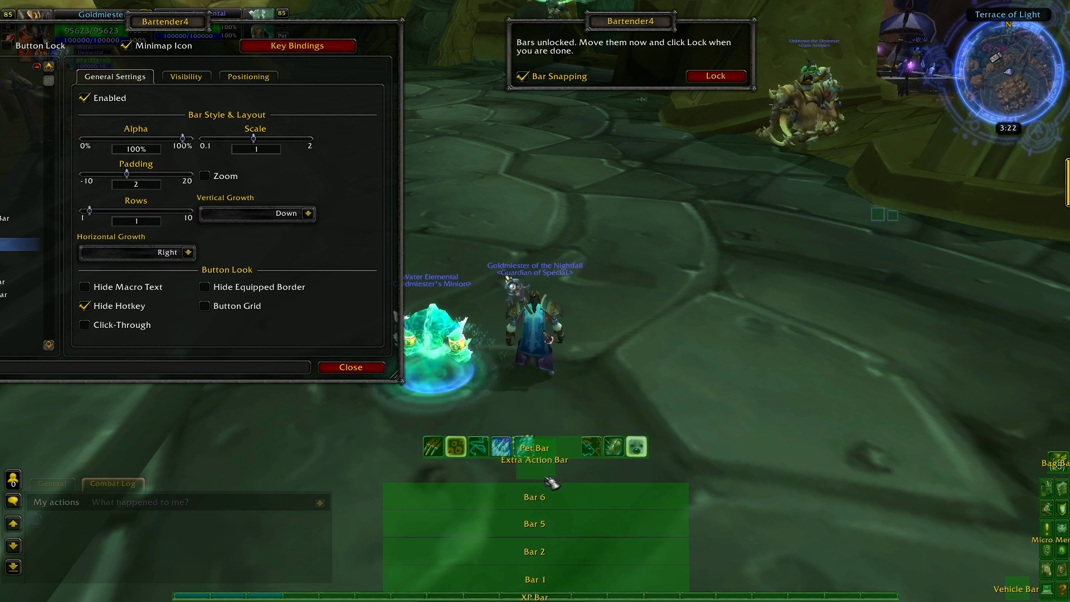